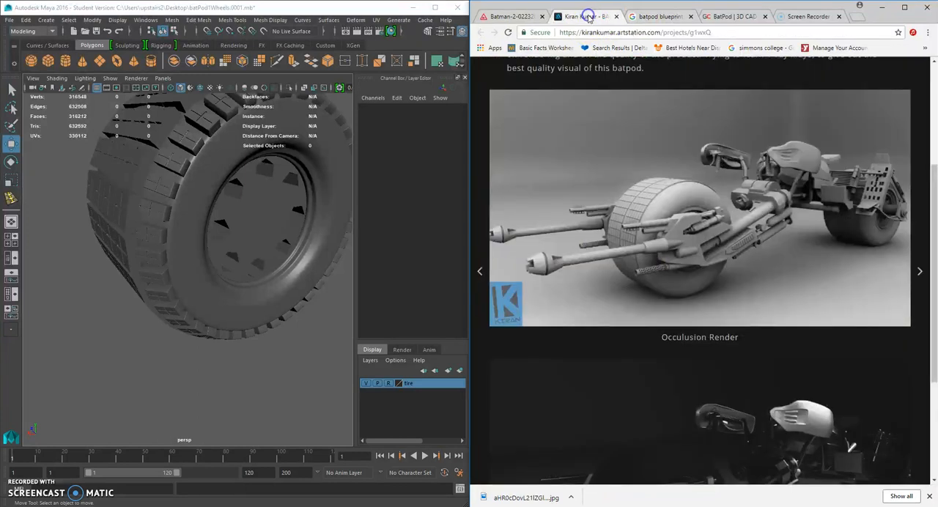
Compare the Batman motorcycle photo with the BatPod occlusion render in the browser.
click(514, 17)
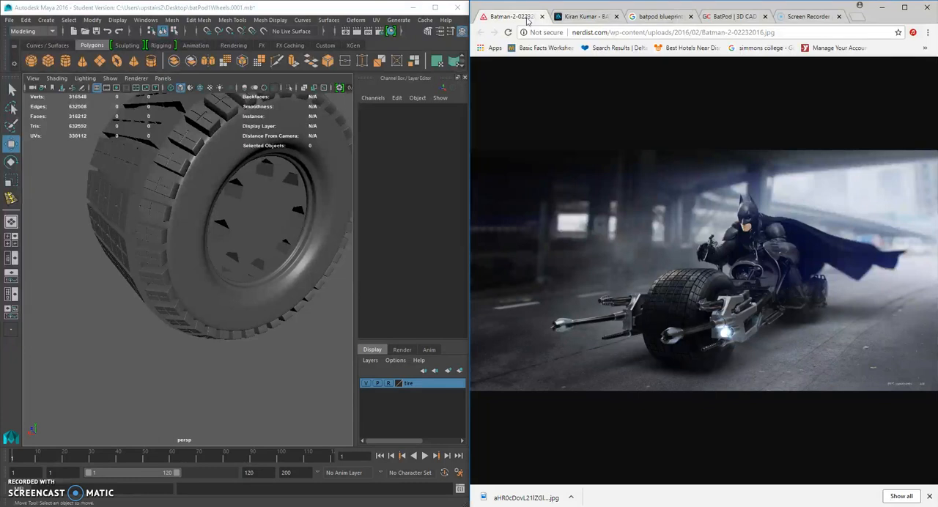
click(579, 18)
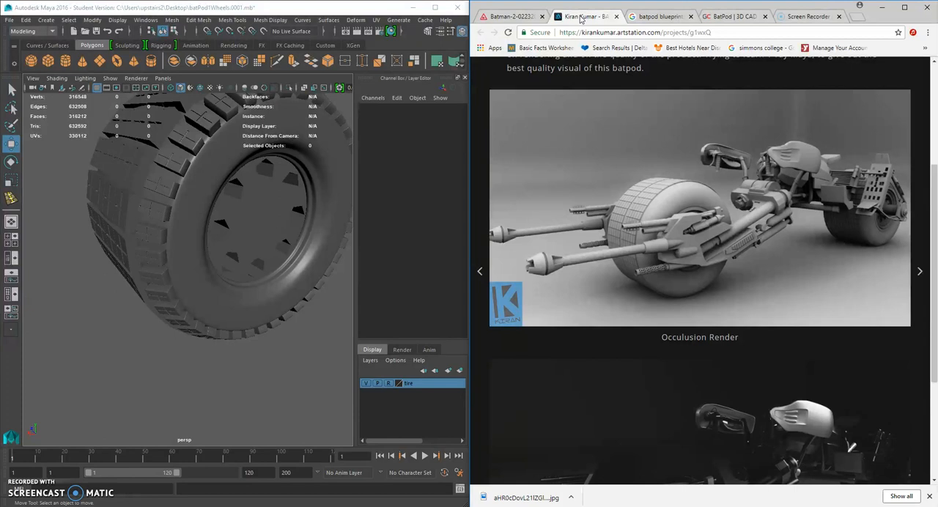
Create a polygon cube and move it out beside the hub of the tire.
click(47, 60)
alt+drag(252, 228, 259, 254)
drag(324, 180, 72, 240)
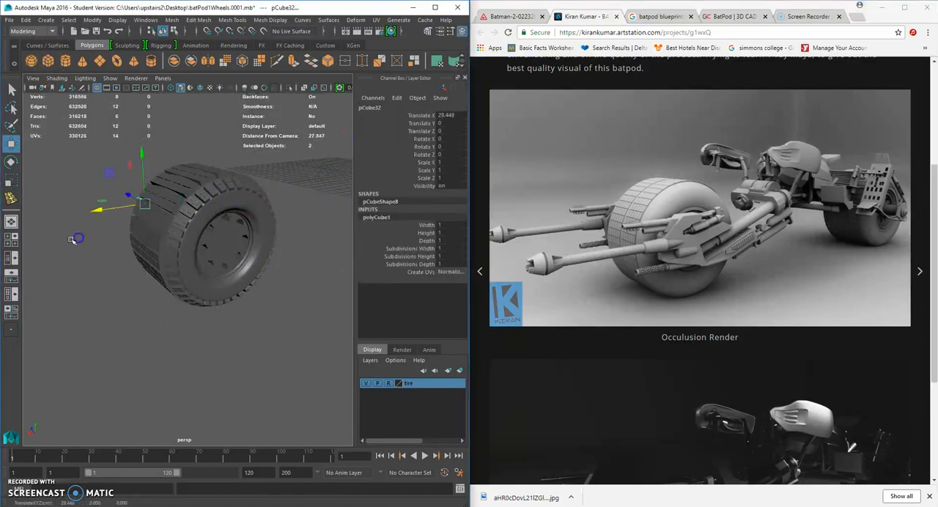
drag(126, 196, 195, 250)
alt+drag(195, 250, 271, 250)
scroll(271, 249, up, 5)
Flatten the cube along its depth to a Z scale of about 0.419.
click(11, 181)
drag(201, 229, 221, 228)
mouse_move(243, 229)
alt+mouse_down()
mouse_move(255, 227)
mouse_move(232, 241)
alt+mouse_up()
right_drag(254, 215, 255, 235)
alt+drag(250, 233, 285, 260)
click(261, 194)
Using the side view, move the flattened cube closer to the wheel rim, to about -12.374 in Z.
scroll(261, 194, down, 5)
key(space)
scroll(265, 258, down, 5)
key(space)
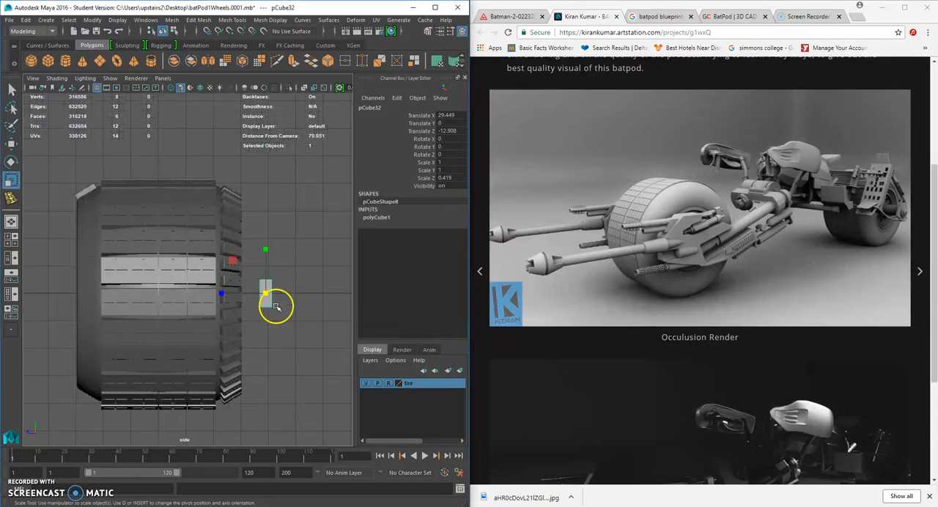
key(w)
drag(242, 296, 233, 294)
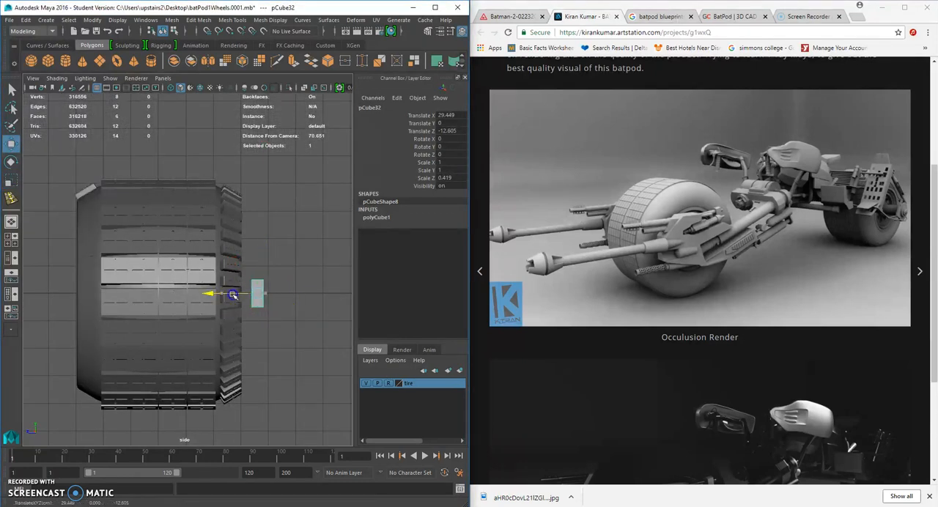
scroll(291, 274, up, 4)
drag(294, 275, 251, 285)
scroll(273, 225, up, 8)
alt+drag(272, 225, 247, 209)
right_drag(247, 209, 229, 239)
Extrude one side face of the cube and pull it outward.
alt+drag(232, 212, 140, 301)
click(82, 339)
alt+drag(83, 339, 316, 328)
key(ctrl+e)
key(w)
alt+drag(199, 272, 208, 279)
drag(173, 254, 194, 299)
key(ctrl+z)
click(227, 266)
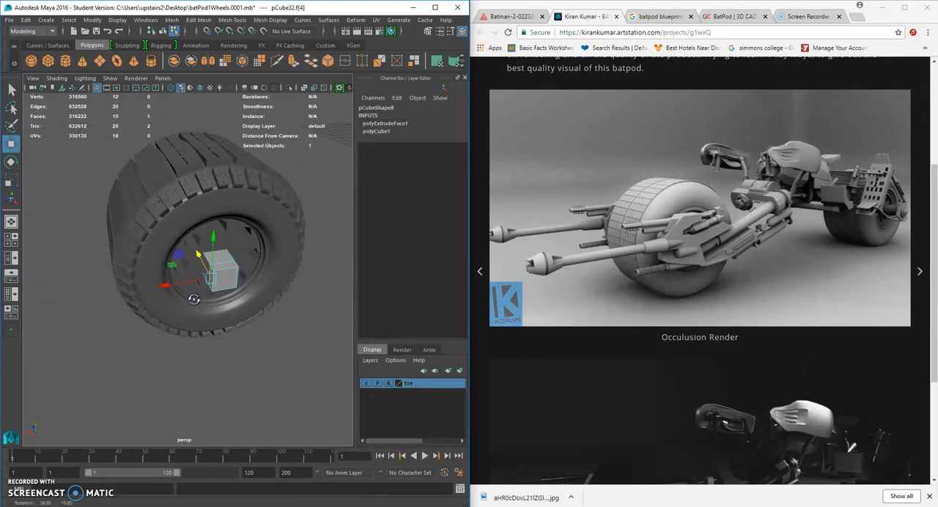
scroll(205, 296, up, 3)
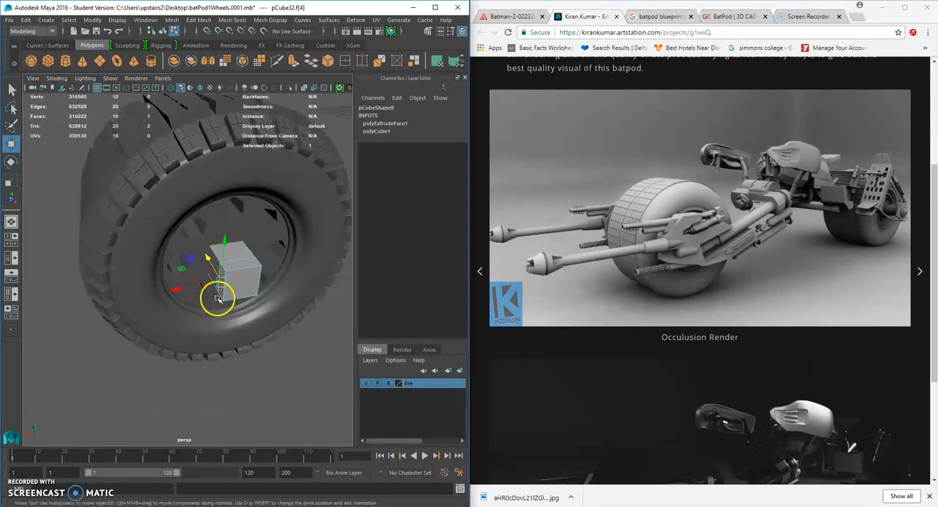
alt+drag(218, 299, 225, 296)
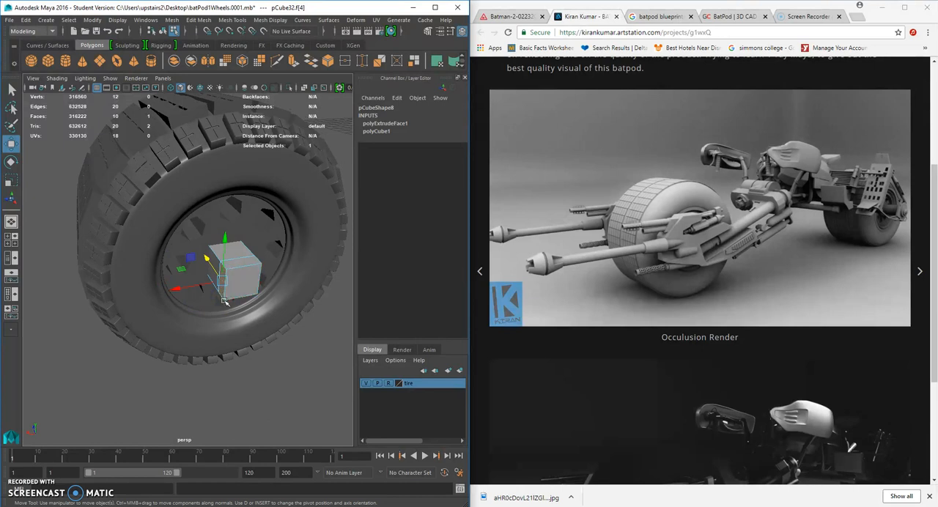
Extrude the block's upper and lower faces outward with a Local Translate Z of about 0.929.
alt+drag(238, 275, 259, 305)
key(ctrl+e)
alt+drag(249, 211, 244, 191)
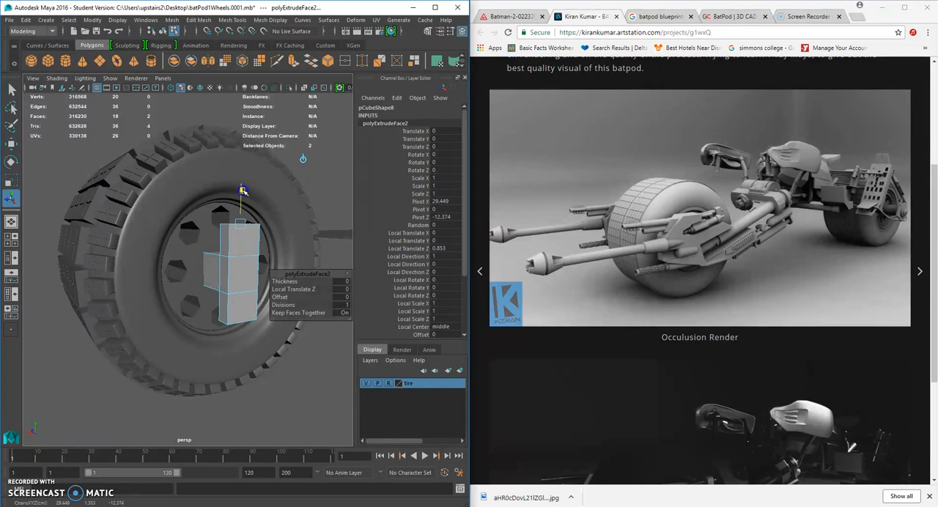
alt+drag(230, 253, 244, 255)
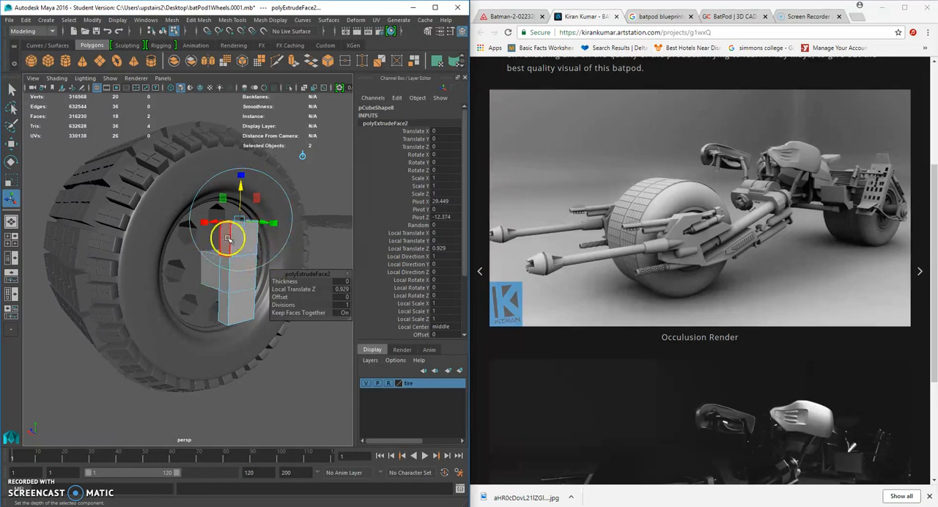
Extrude the three stacked faces on the block's narrow side far out across the tire sidewall.
click(228, 237)
shift+click(226, 278)
shift+click(227, 304)
shift+right_drag(209, 272, 178, 303)
drag(183, 281, 117, 282)
Scale the extruded end vertically so the plate tapers moderately away from the hub, following the reference render.
click(11, 179)
drag(157, 244, 159, 259)
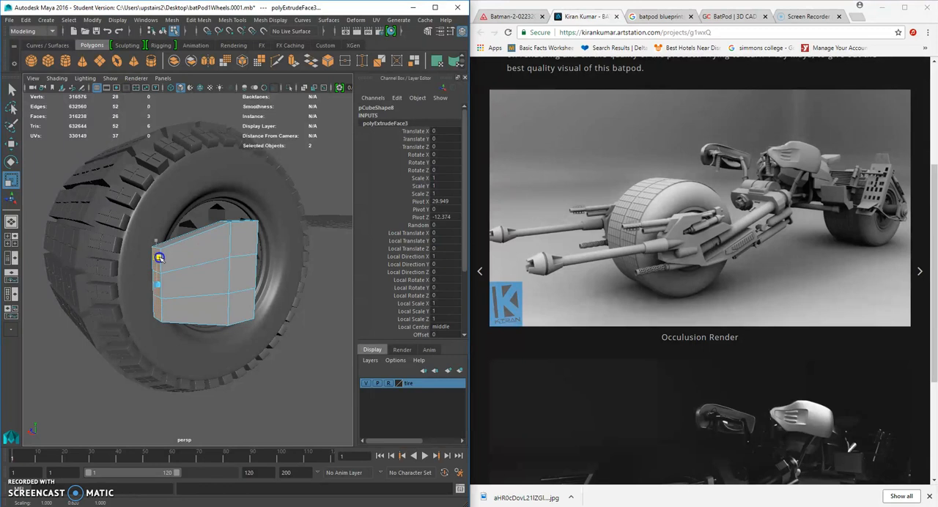
alt+drag(159, 257, 139, 274)
drag(134, 232, 140, 253)
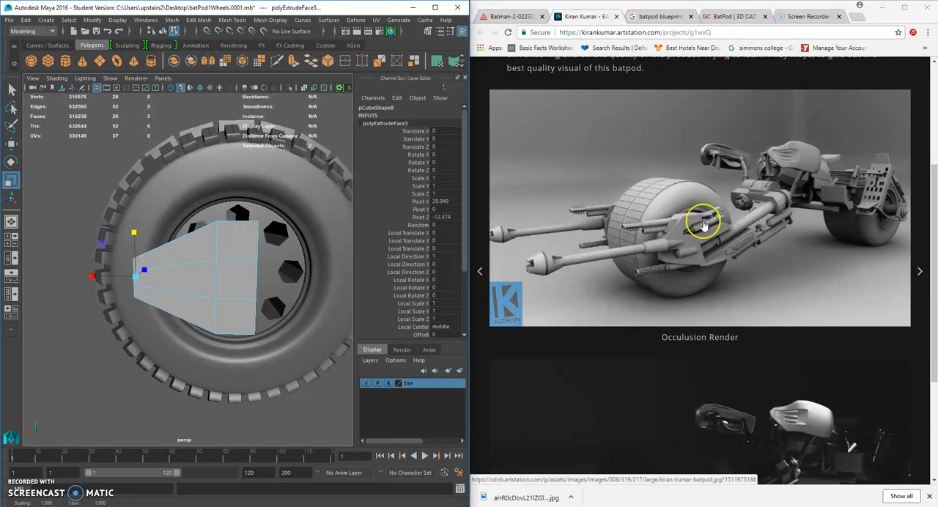
alt+drag(269, 300, 281, 276)
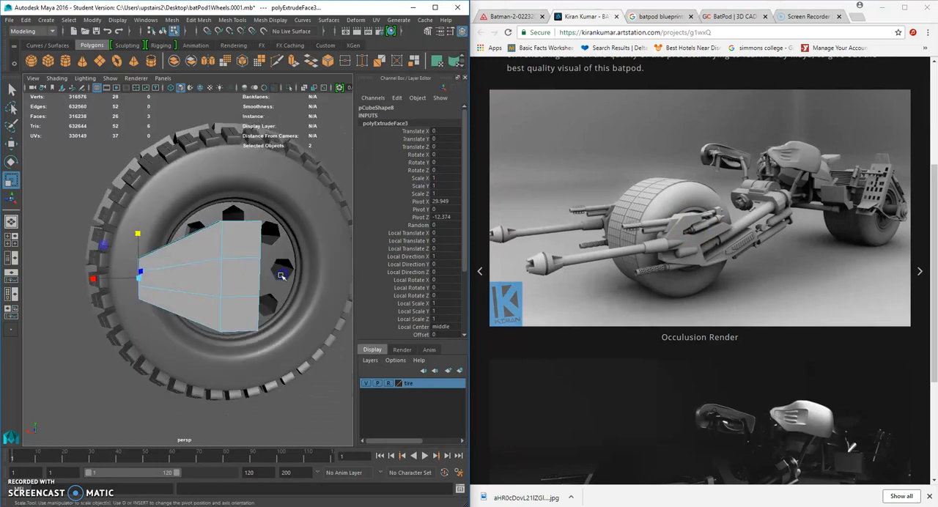
drag(138, 233, 138, 228)
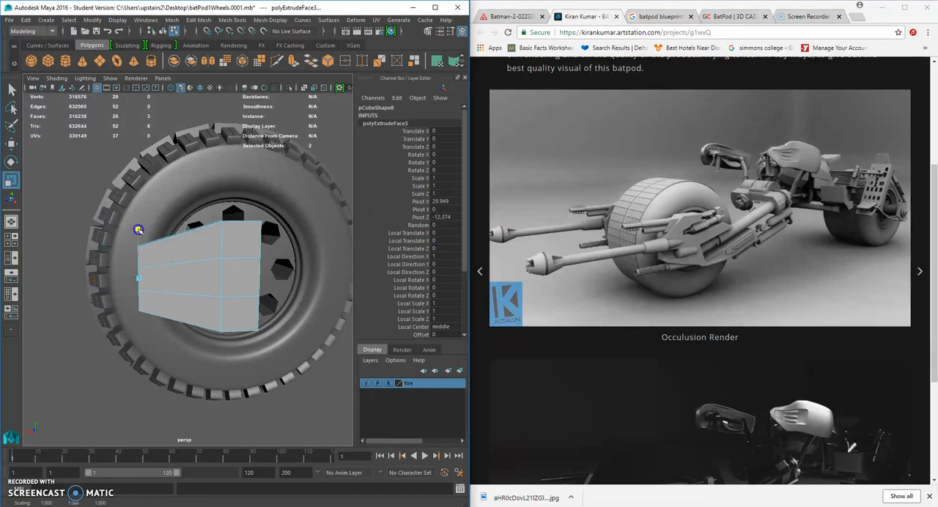
Pull the middle face of the tapered end outward to form a blunt angled nose.
alt+drag(139, 253, 157, 274)
right_click(174, 274)
click(155, 283)
click(67, 402)
click(151, 294)
click(11, 143)
drag(126, 286, 106, 289)
click(181, 384)
alt+drag(333, 378, 208, 355)
click(237, 352)
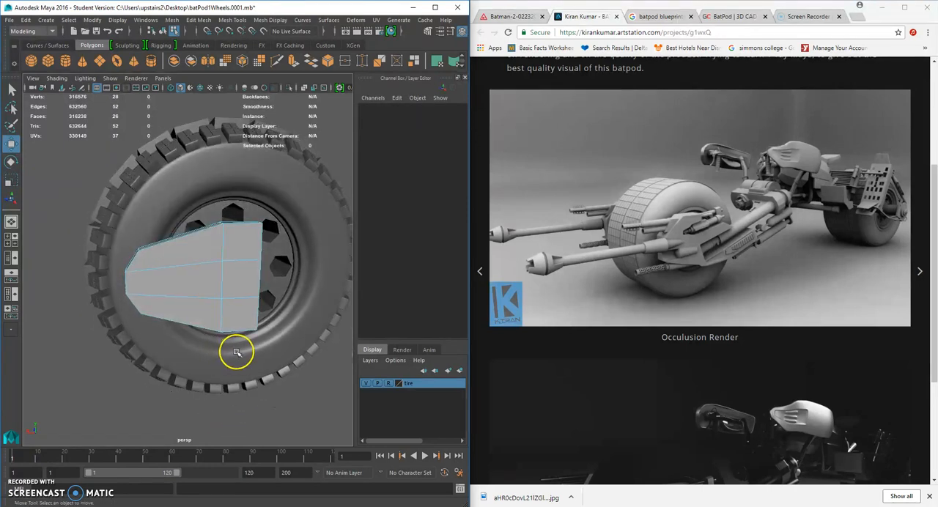
Insert a lengthwise edge loop through the lower row of the plate.
right_drag(192, 237, 232, 225)
click(218, 263)
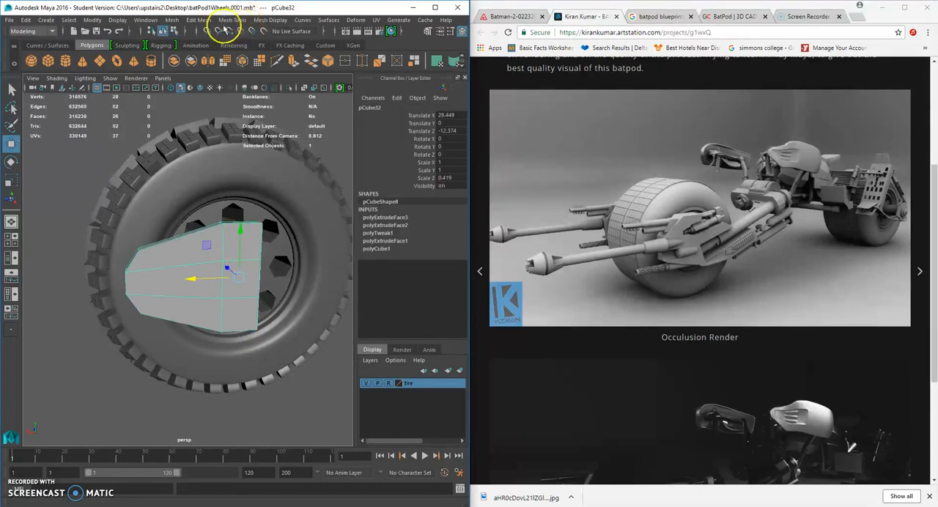
click(232, 20)
click(251, 93)
alt+drag(223, 226, 180, 285)
click(167, 297)
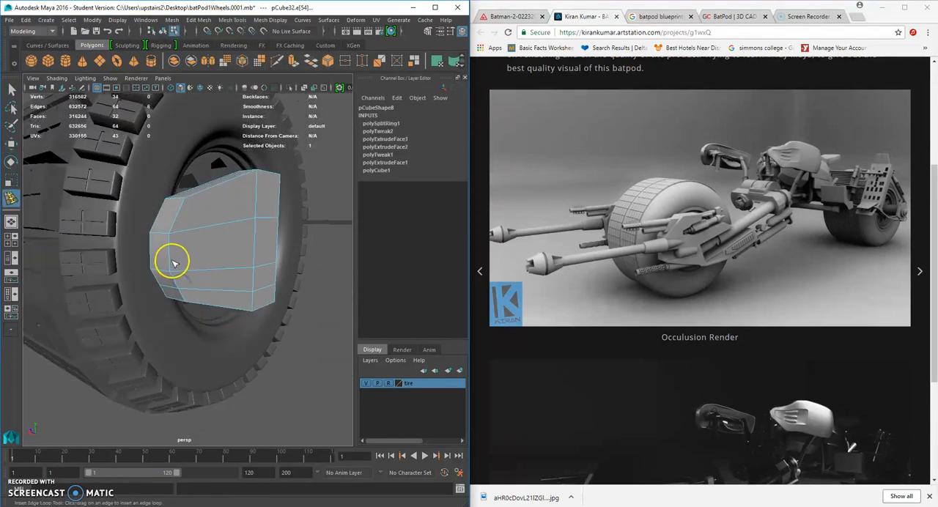
Insert four more edge loops to divide the plate into finer rows and columns.
click(168, 253)
alt+drag(168, 253, 222, 225)
click(174, 208)
click(225, 224)
right_click(179, 228)
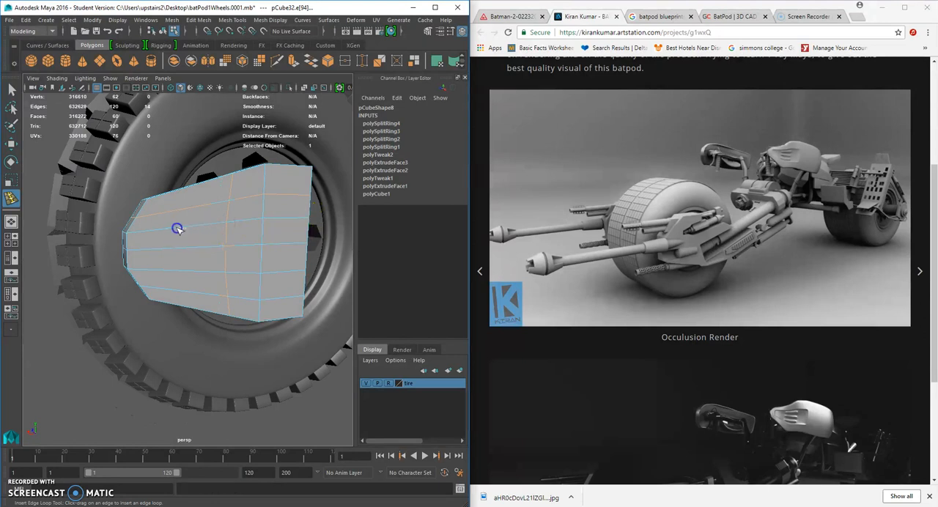
click(176, 229)
alt+drag(176, 228, 226, 262)
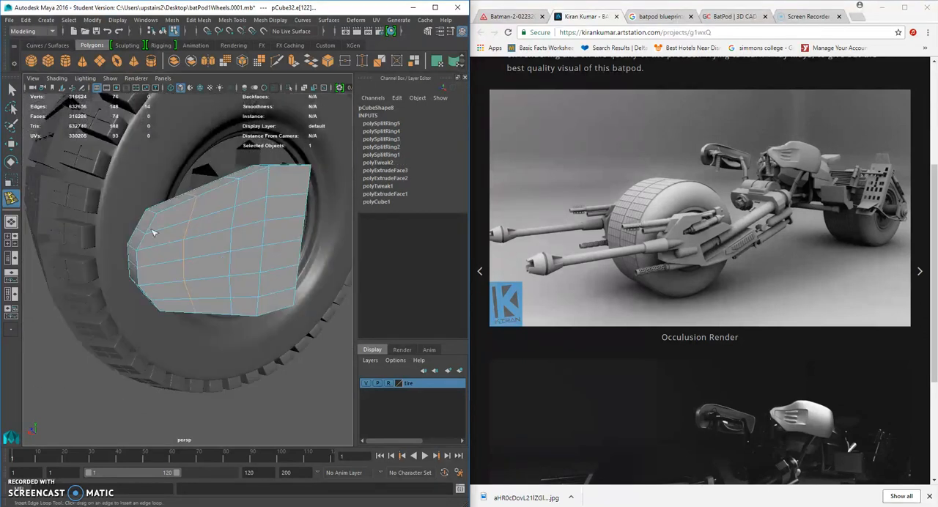
Extrude two neighbouring faces low on the plate near the nose and scale them slightly inward.
click(12, 90)
right_drag(209, 230, 209, 253)
click(211, 256)
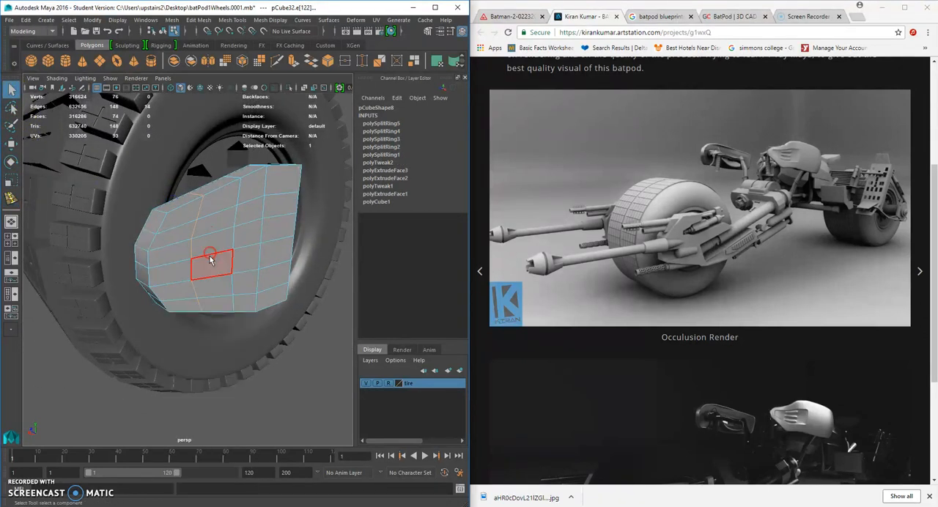
alt+drag(225, 273, 200, 280)
key(ctrl+e)
click(204, 324)
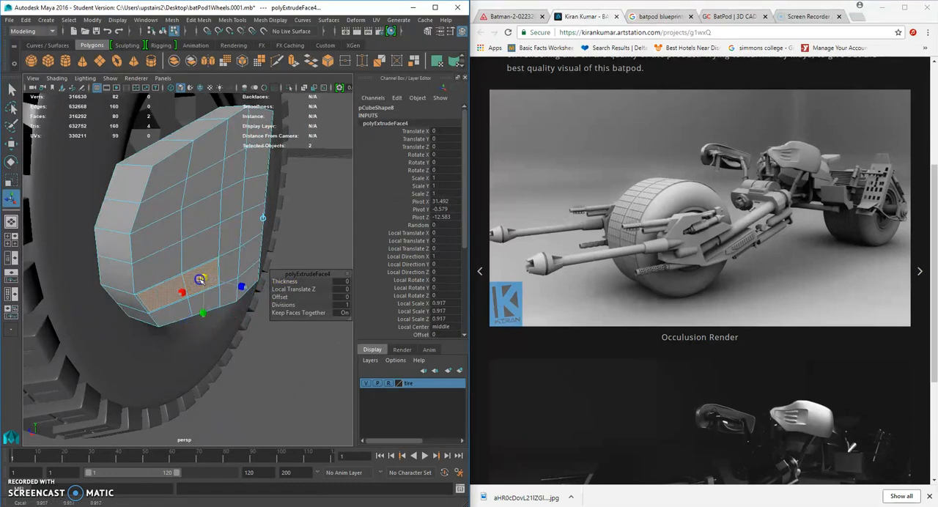
Extrude the two inset faces again and push them into the plate to form a recessed slot.
key(ctrl+e)
key(w)
drag(161, 282, 158, 281)
scroll(147, 276, up, 8)
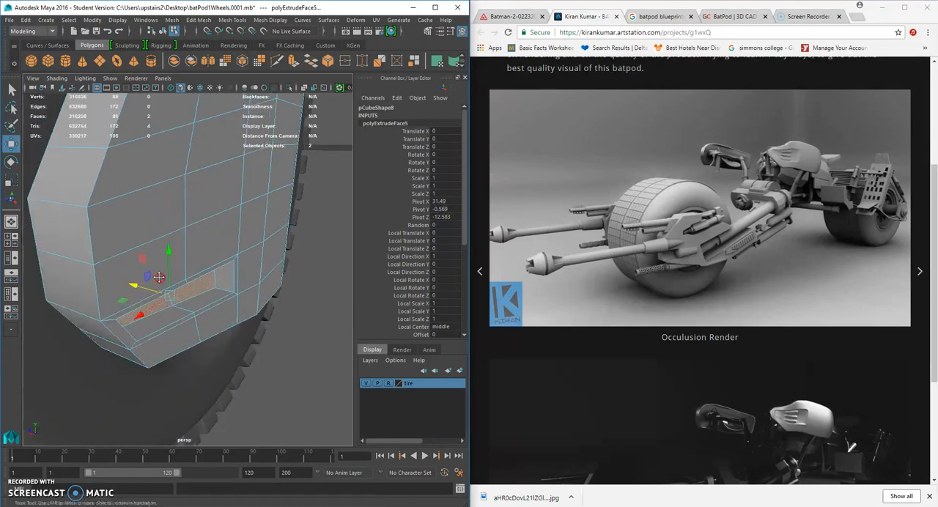
scroll(138, 269, up, 3)
Merge the three vertices at the upper nose-side corner of the slot to their center.
alt+drag(142, 277, 172, 274)
right_drag(173, 274, 134, 255)
alt+drag(135, 255, 205, 263)
click(158, 271)
shift+click(131, 260)
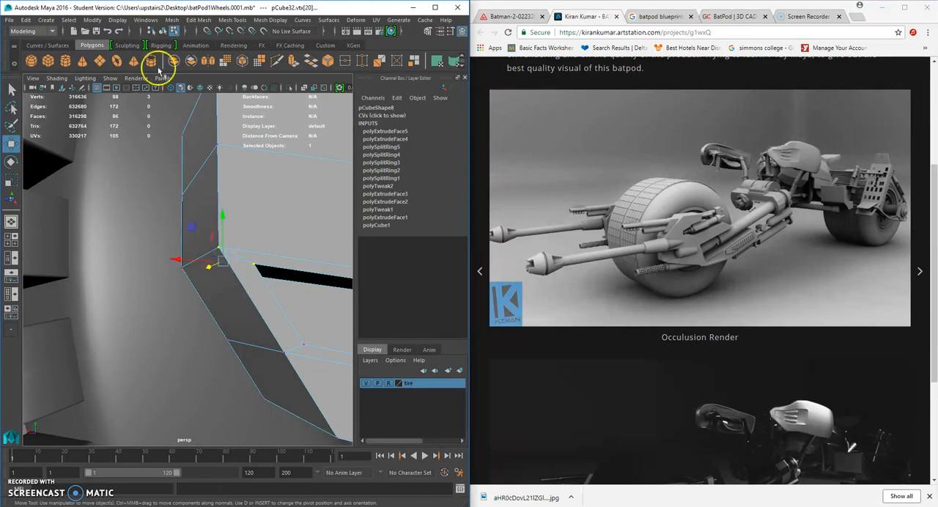
click(204, 20)
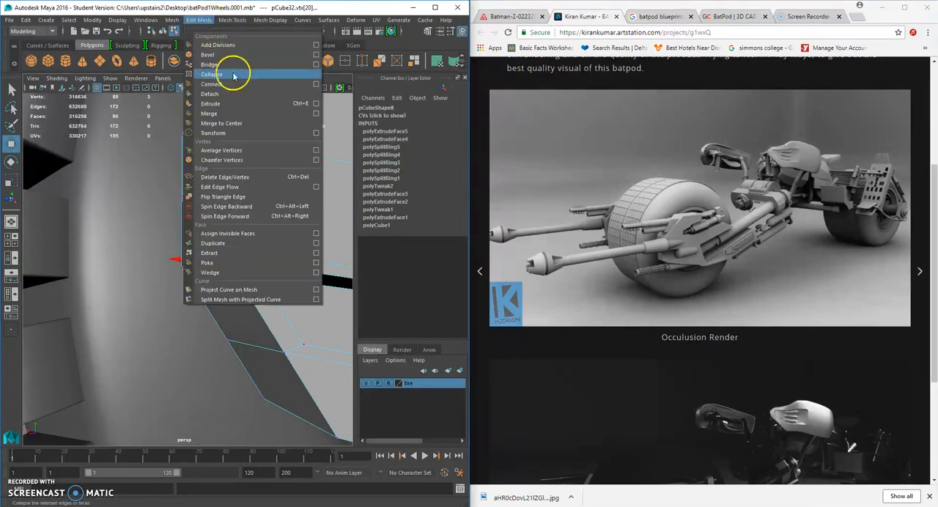
click(243, 125)
Merge the three vertices at the slot's lower nose-side corner to their center.
alt+drag(288, 295, 200, 313)
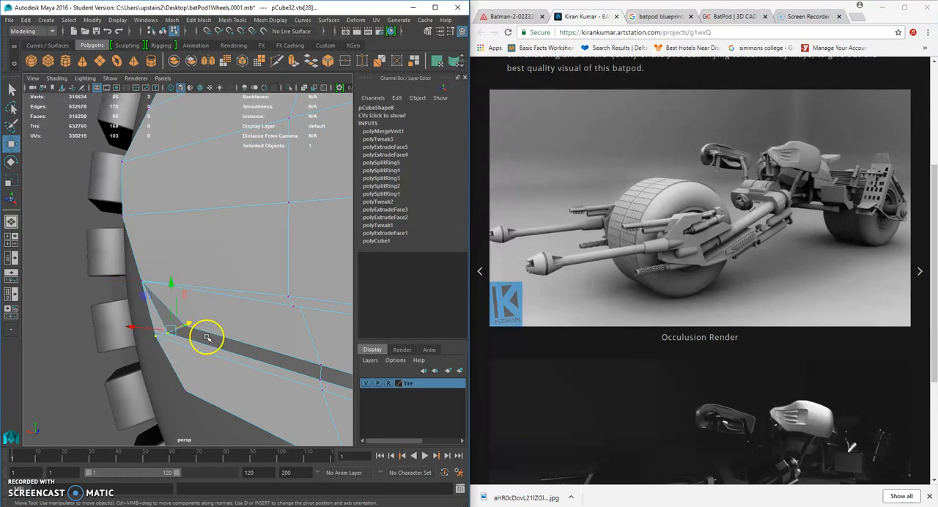
key(g)
alt+drag(203, 331, 259, 288)
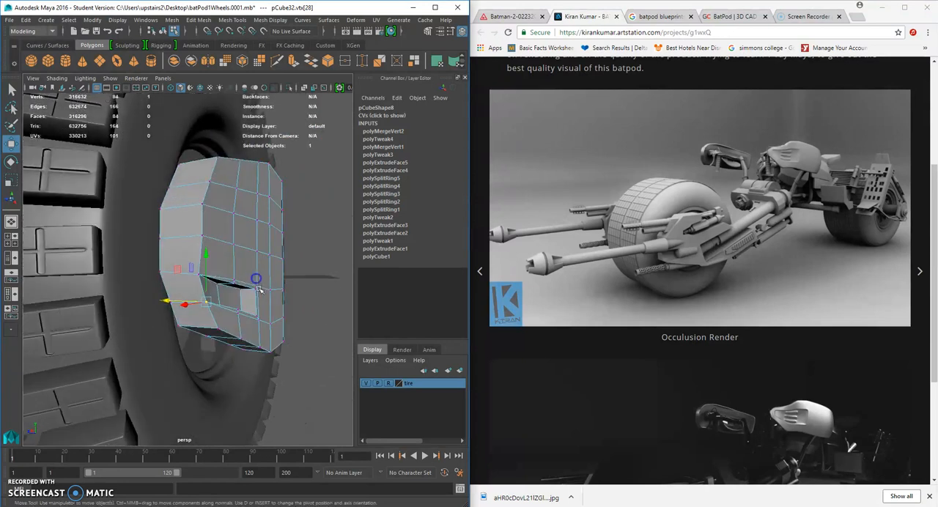
Preview the plate with smoothing, inspect its shape, and return it to the unsmoothed display.
right_drag(246, 264, 284, 225)
key(3)
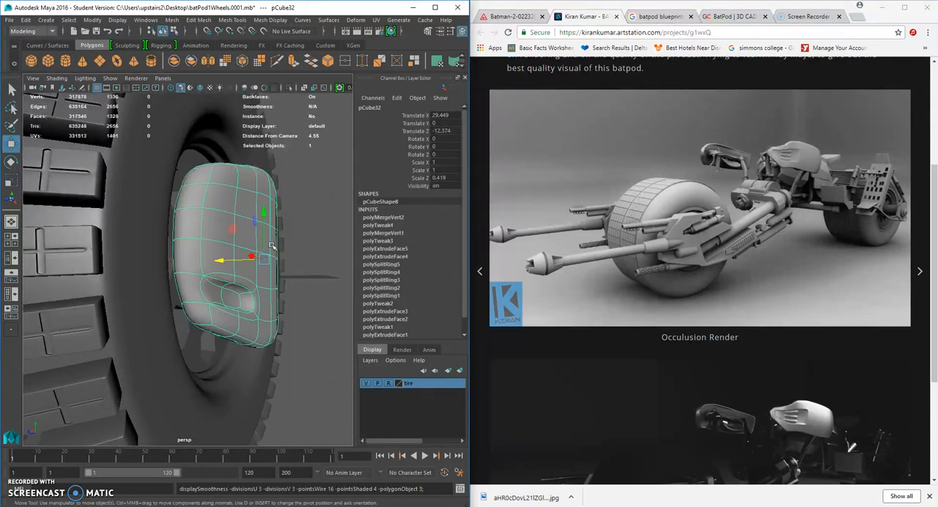
click(303, 290)
alt+drag(302, 291, 252, 244)
click(238, 260)
key(1)
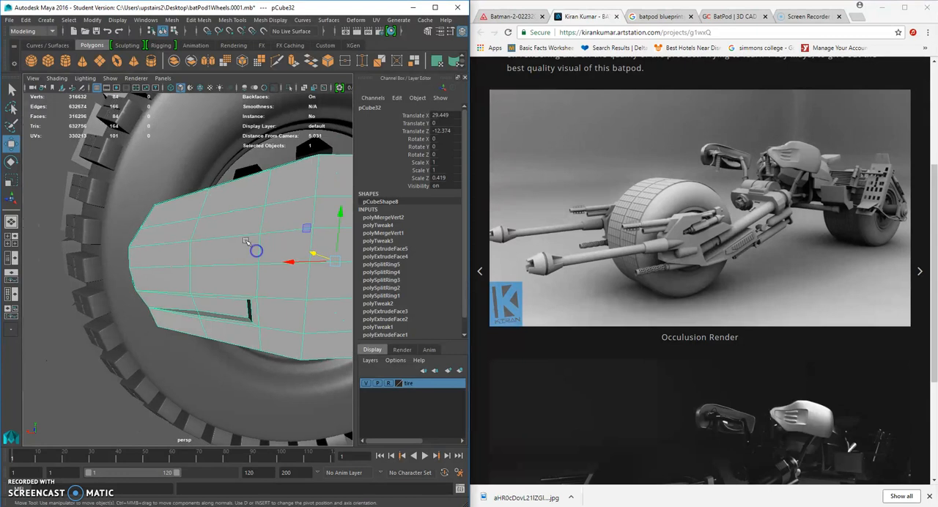
Try to reshape the plate by scaling three vertices of the column nearest the hub.
right_drag(247, 224, 180, 247)
click(187, 236)
drag(223, 214, 150, 251)
click(11, 181)
scroll(192, 242, down, 3)
drag(228, 221, 245, 271)
drag(194, 245, 269, 239)
click(275, 238)
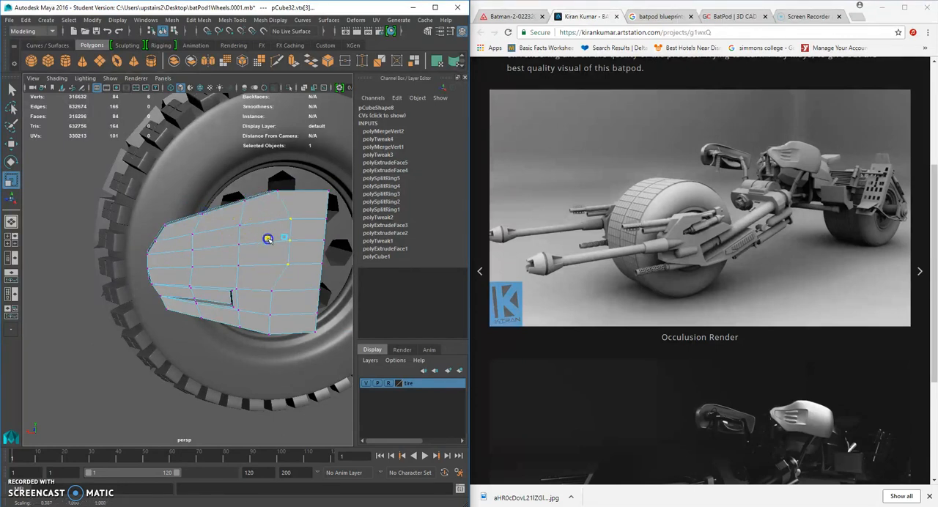
drag(260, 208, 275, 258)
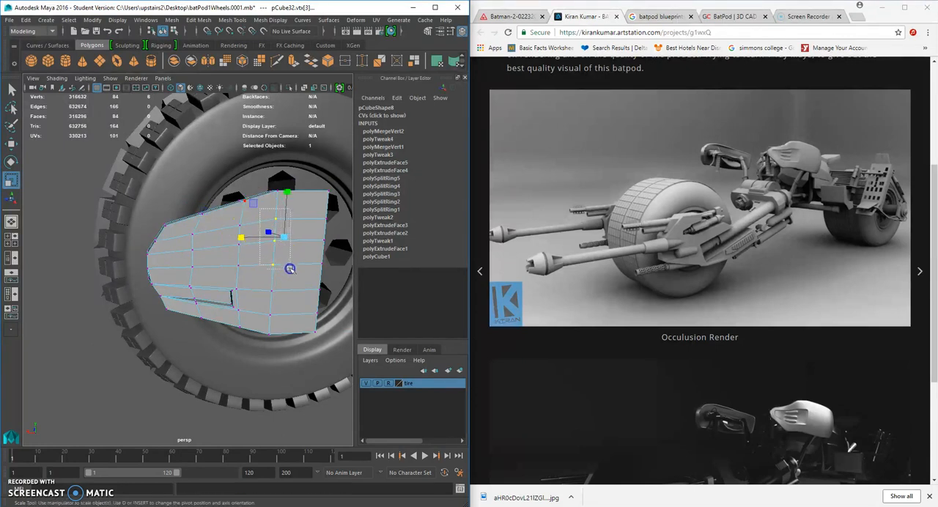
key(ctrl+z)
alt+drag(296, 239, 286, 335)
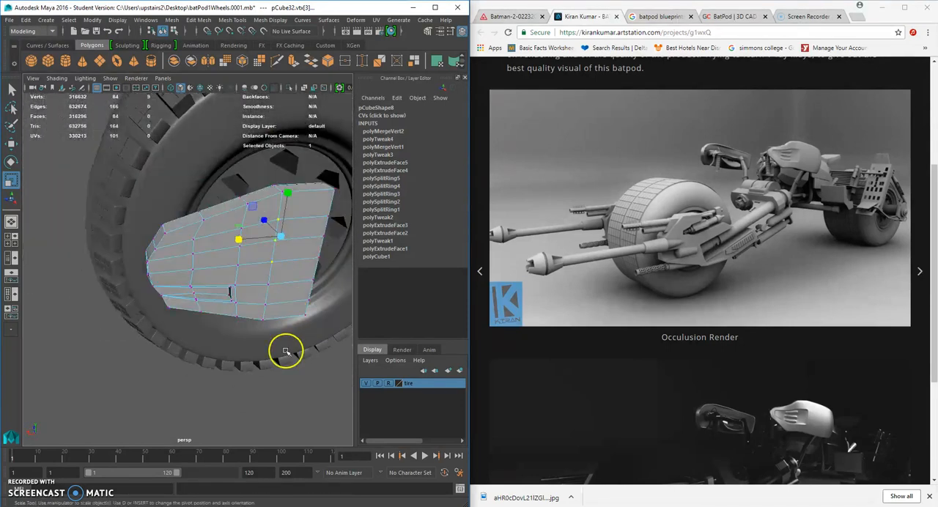
click(286, 336)
Scale the two central faces in the plate's second column from the nose down to a narrow strip.
scroll(261, 254, up, 4)
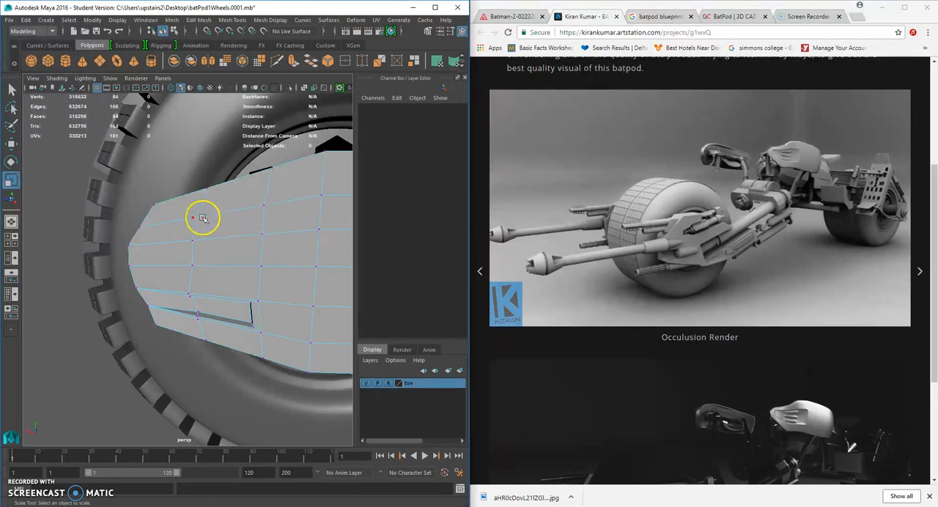
right_drag(209, 219, 220, 192)
click(242, 227)
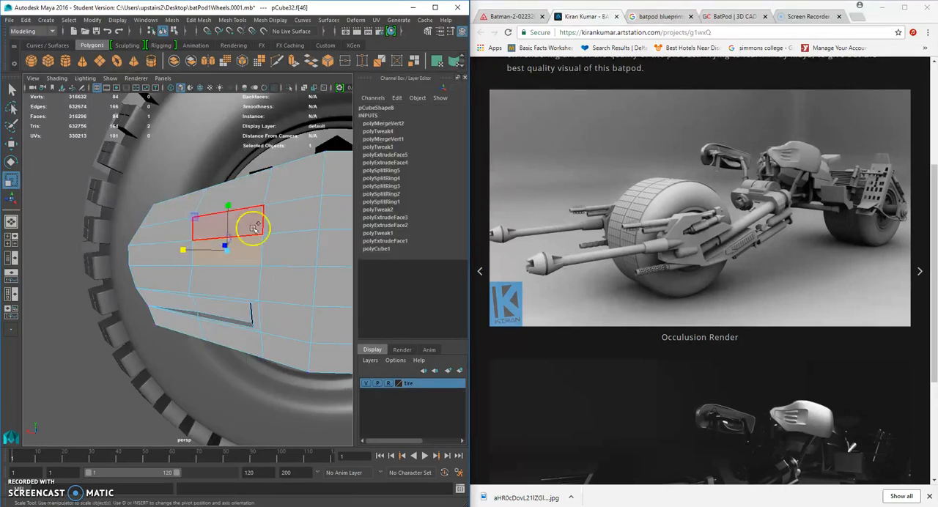
drag(236, 240, 222, 234)
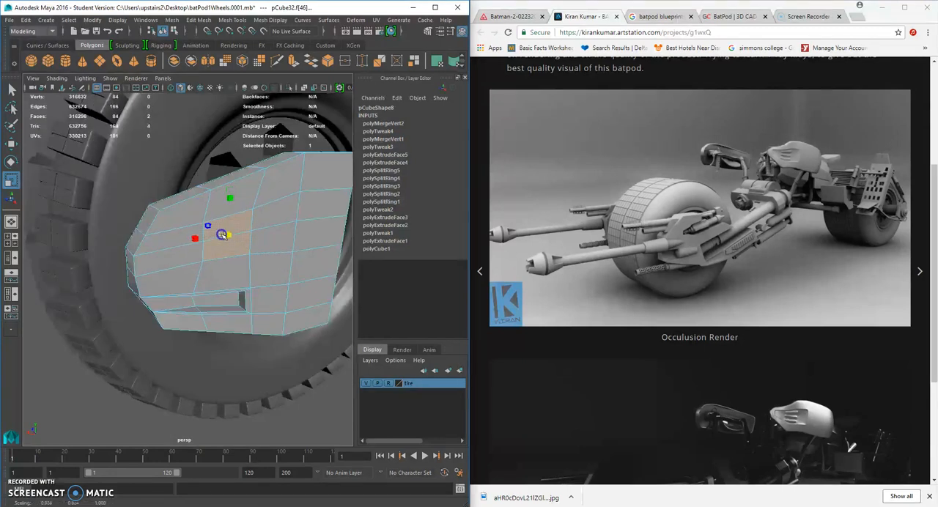
alt+middle_drag(291, 228, 260, 239)
drag(199, 247, 192, 248)
drag(196, 204, 196, 215)
drag(154, 252, 111, 253)
Scale the three middle vertices of the next column toward the hub closer together vertically.
mouse_move(264, 243)
alt+mouse_down()
mouse_move(228, 234)
mouse_move(268, 230)
alt+mouse_up()
right_click(272, 231)
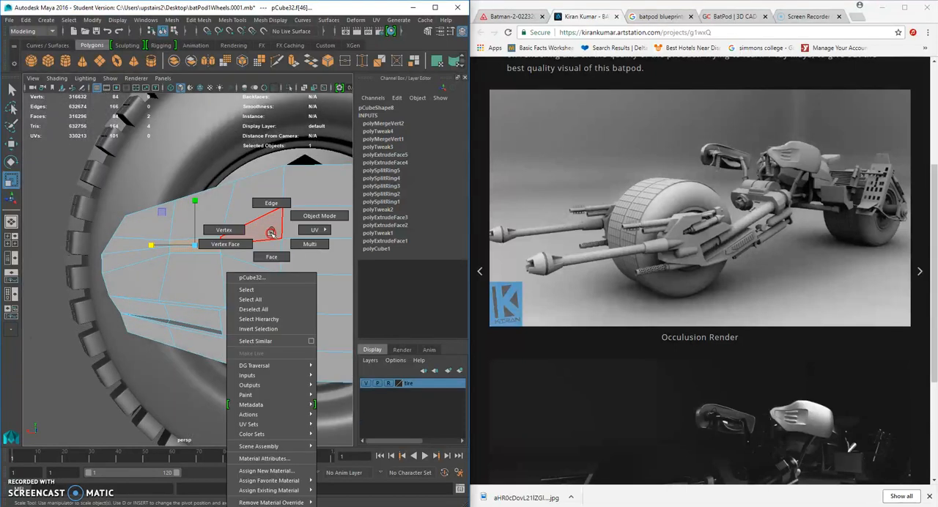
click(223, 231)
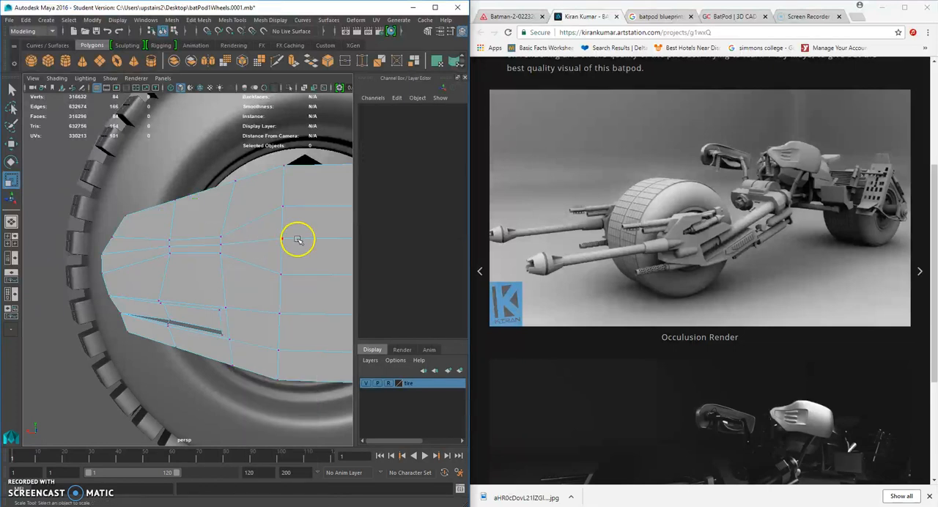
drag(292, 283, 293, 282)
drag(272, 210, 239, 228)
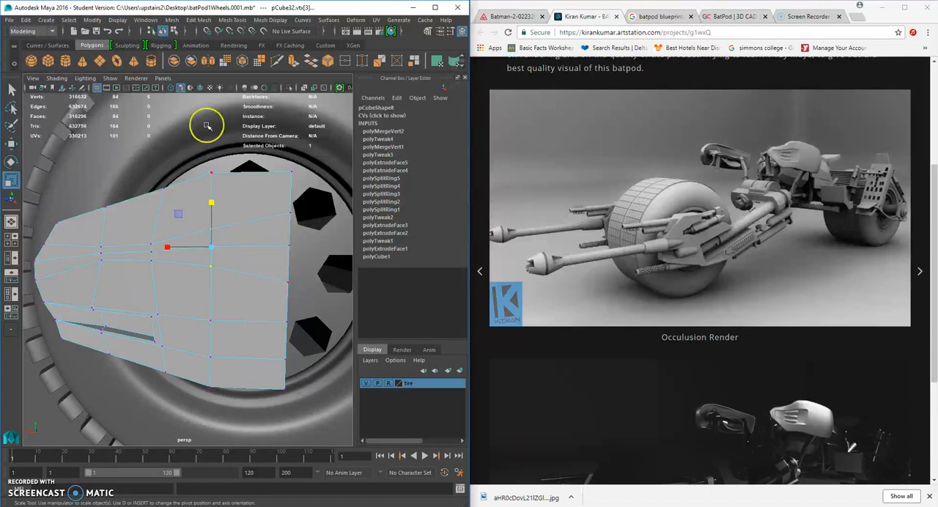
Insert a vertical edge loop on the plate just to the hub side of the adjusted vertex column.
click(234, 20)
click(254, 91)
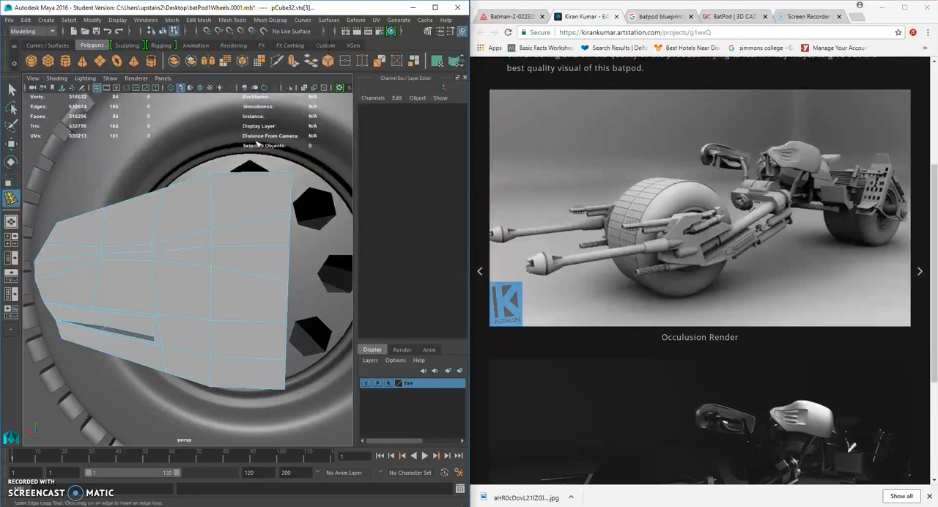
click(226, 231)
Move the new loop's upper middle vertices up and its lower middle vertices down to widen the central band toward the hub.
click(11, 144)
right_drag(234, 211, 239, 223)
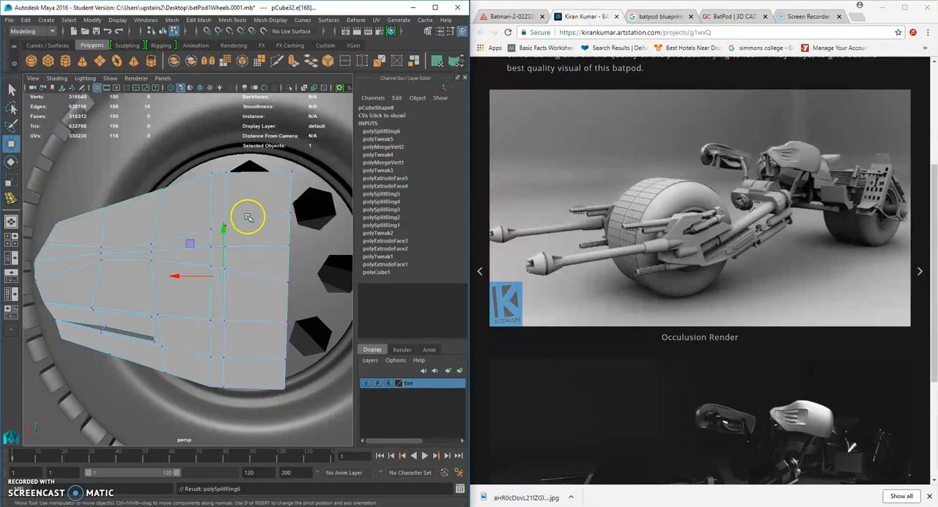
click(226, 178)
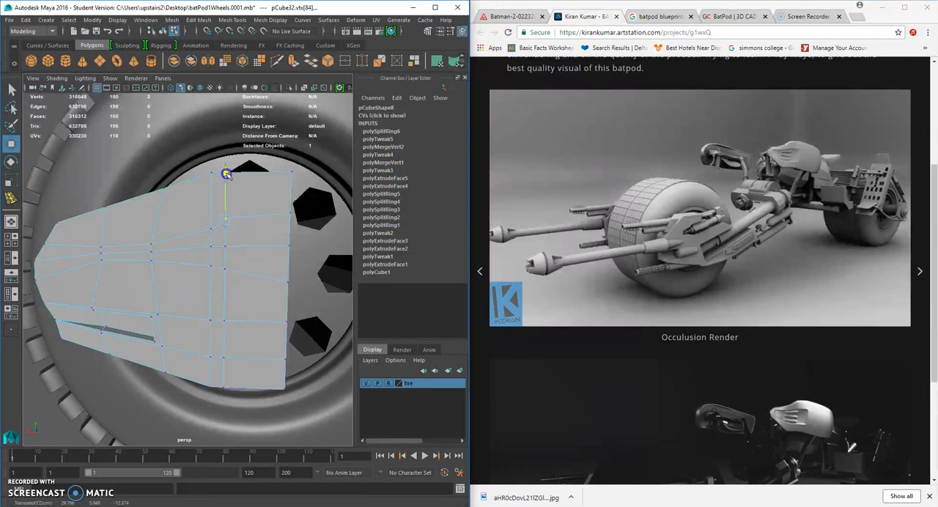
click(224, 269)
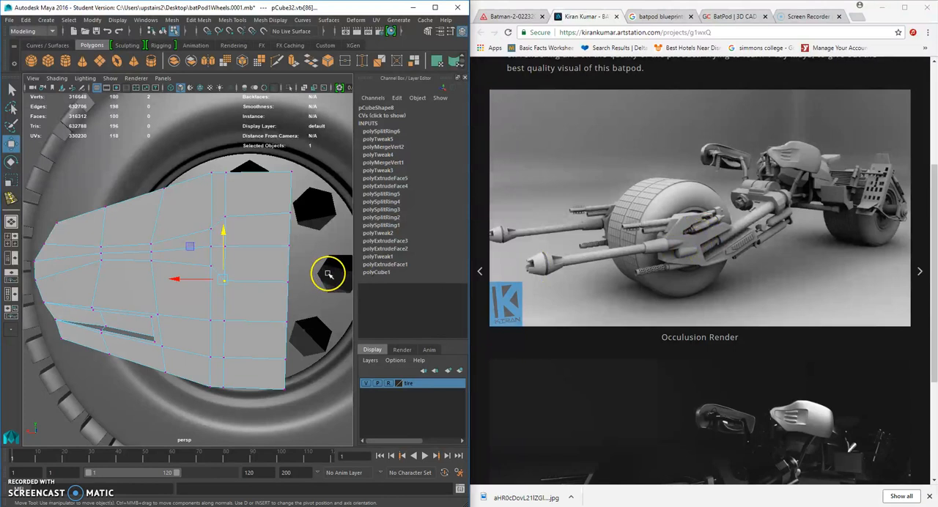
Extrude the six faces of the flared central band at the hub end and scale them slightly inward.
right_drag(178, 261, 151, 272)
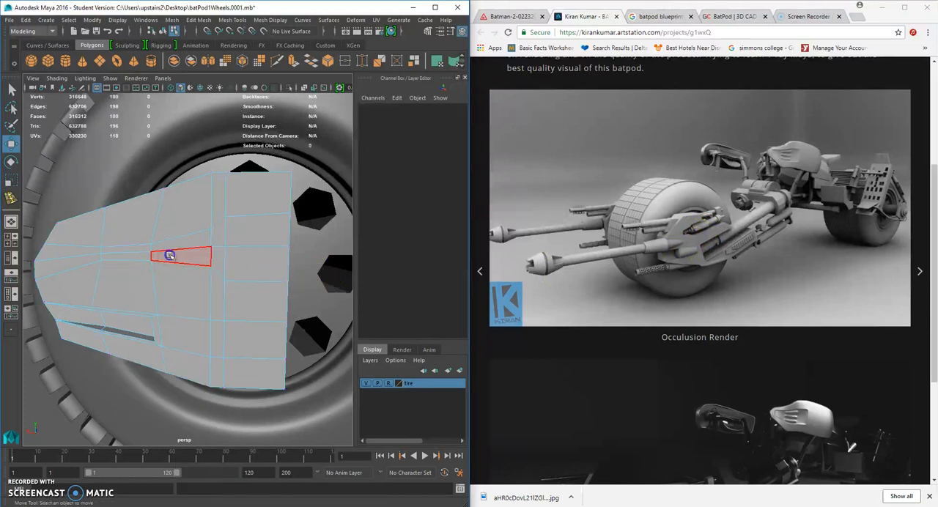
click(170, 256)
shift+click(238, 234)
alt+drag(259, 262, 268, 283)
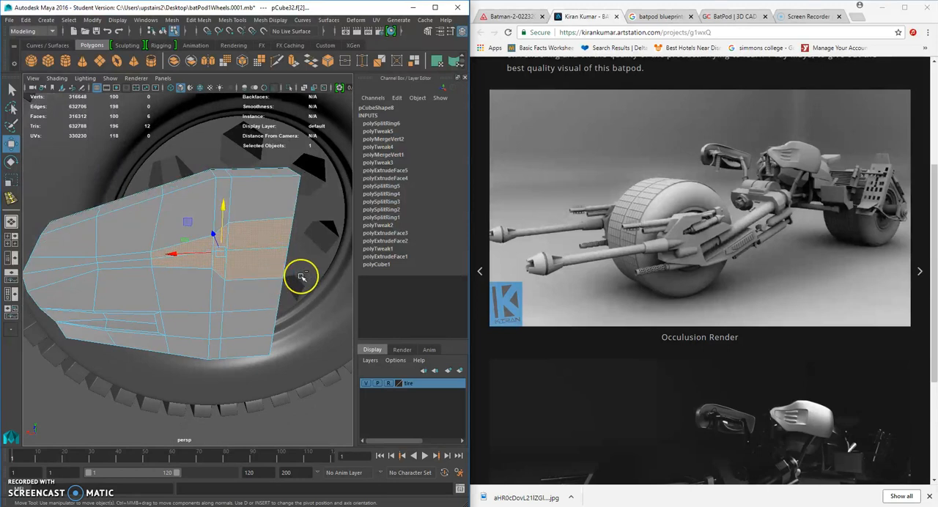
key(ctrl+e)
alt+drag(221, 278, 194, 259)
alt+drag(194, 260, 215, 272)
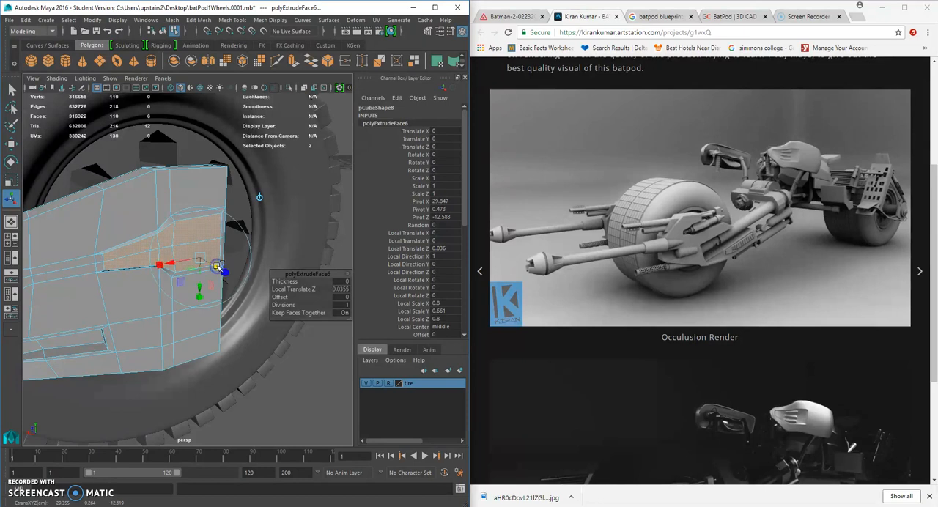
Extrude the six inset faces again and push them into the plate to form a recess.
key(ctrl+e)
alt+drag(218, 267, 104, 248)
click(95, 304)
alt+drag(95, 303, 227, 284)
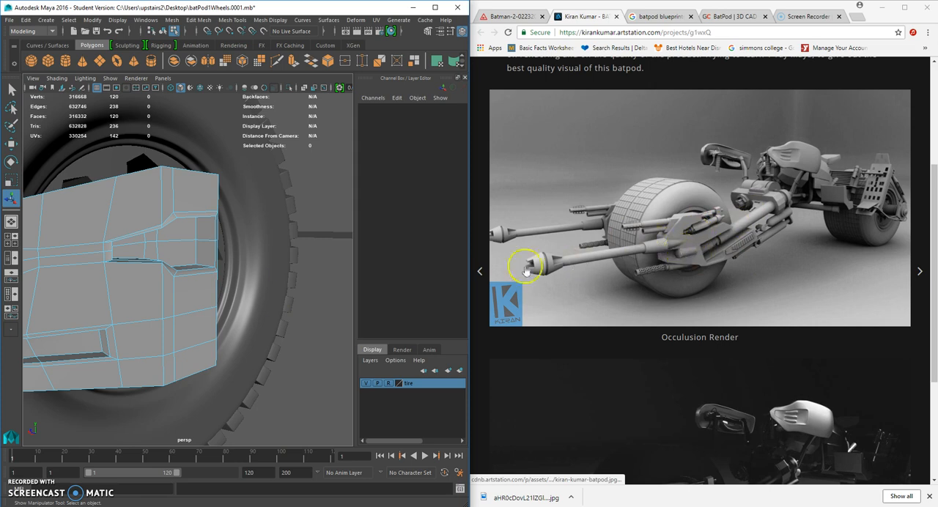
Delete the faces closing the recess at the plate's hub end to leave it open.
scroll(237, 267, up, 3)
mouse_move(237, 267)
alt+mouse_down()
mouse_move(203, 272)
mouse_move(344, 272)
mouse_move(251, 267)
alt+mouse_up()
right_drag(254, 231, 254, 255)
alt+drag(251, 251, 341, 241)
click(221, 234)
alt+drag(273, 224, 229, 266)
click(242, 222)
key(Delete)
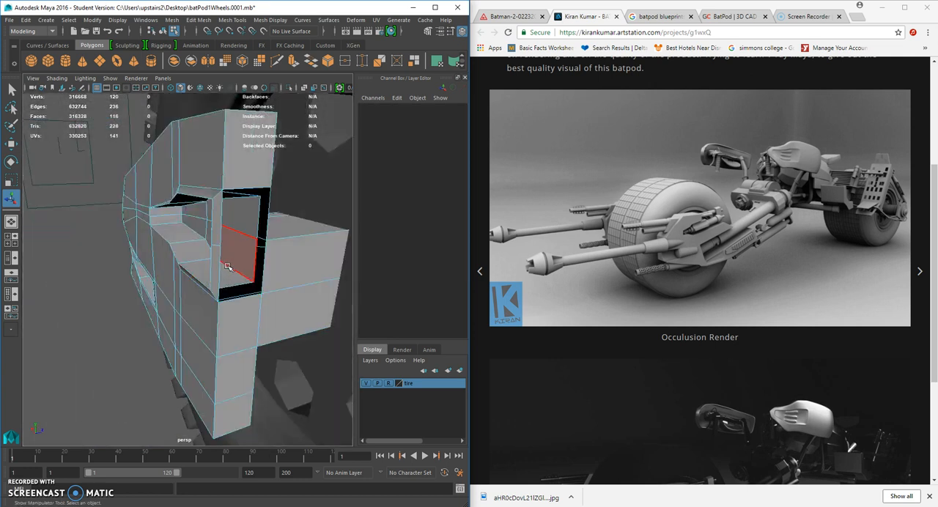
alt+drag(181, 233, 239, 248)
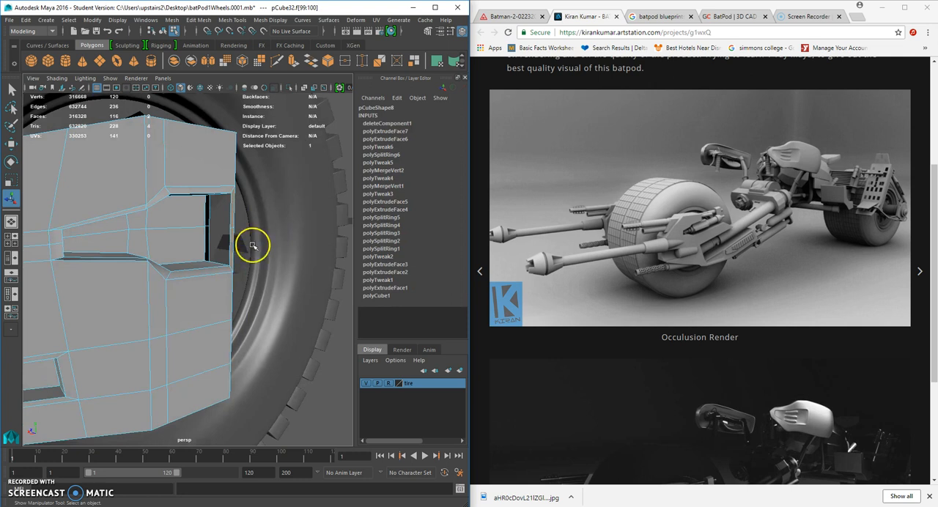
key(Delete)
Try to scale the five vertices around the recess's open hub end.
alt+drag(249, 217, 154, 225)
alt+right_drag(154, 225, 159, 264)
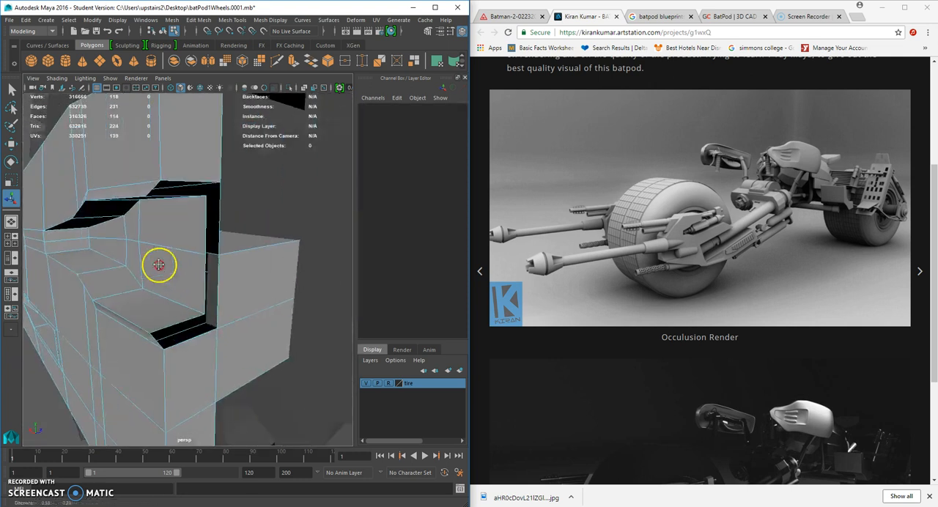
alt+drag(160, 264, 178, 235)
right_drag(161, 197, 157, 169)
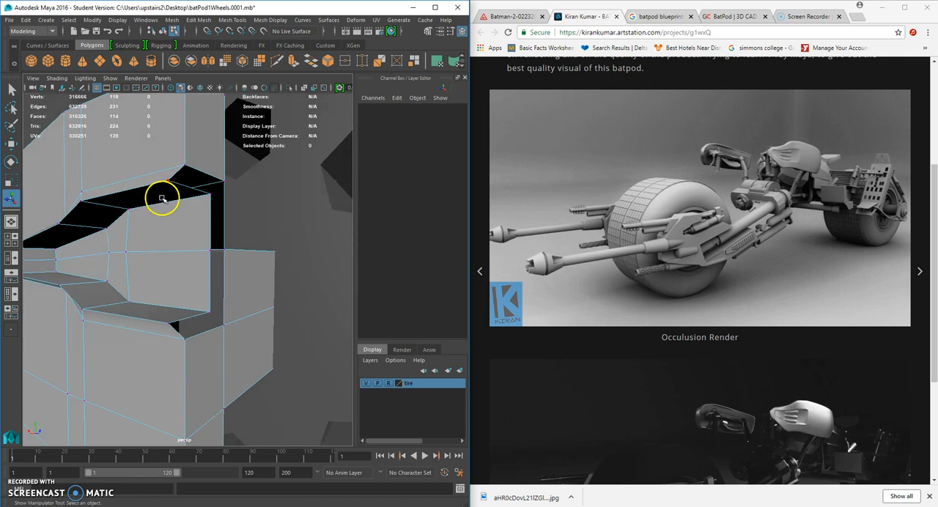
click(173, 183)
click(276, 206)
click(168, 180)
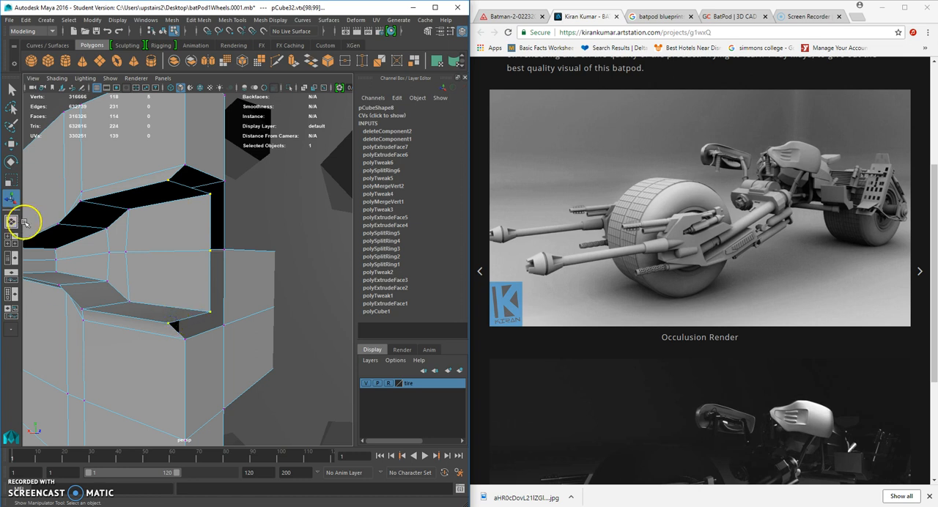
click(11, 181)
scroll(178, 273, down, 5)
alt+drag(180, 276, 187, 229)
Scale the two front vertices at the upper corner of the recess's open end closer together.
scroll(205, 274, up, 5)
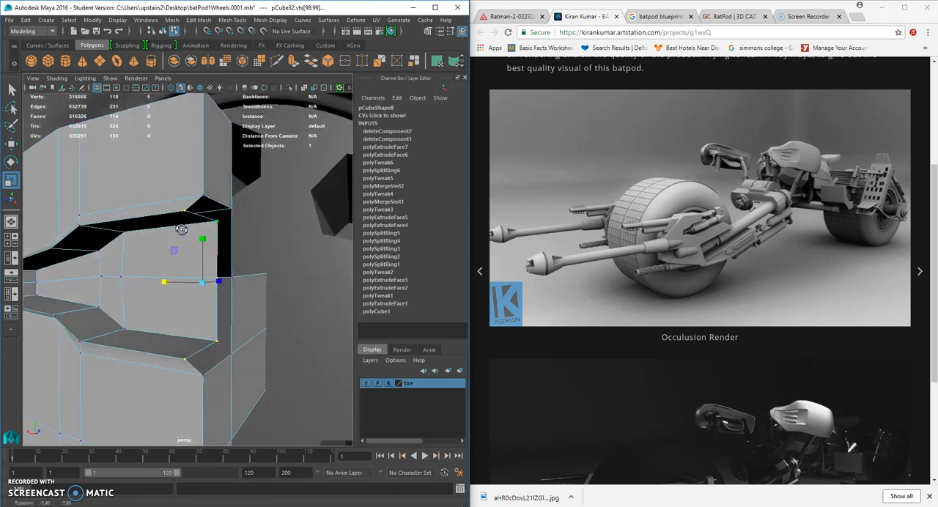
click(188, 213)
shift+click(203, 195)
alt+drag(203, 196, 208, 227)
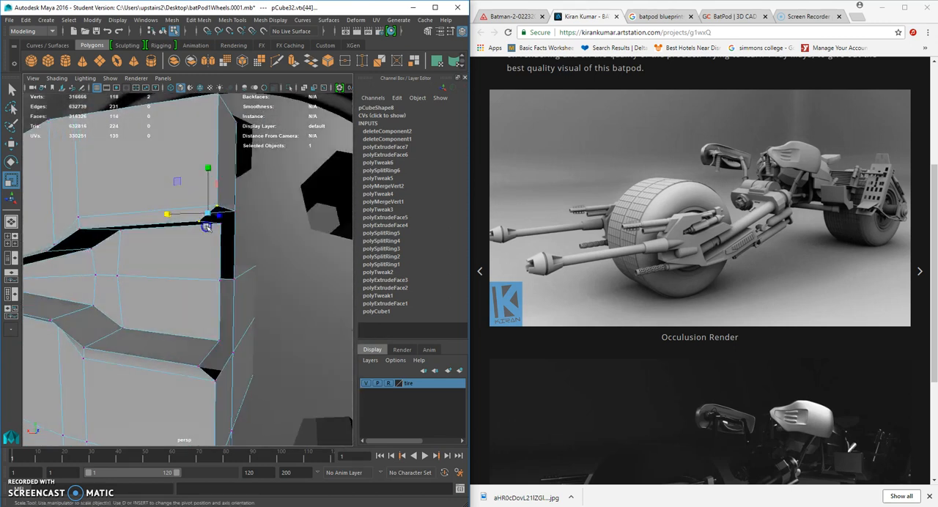
click(226, 230)
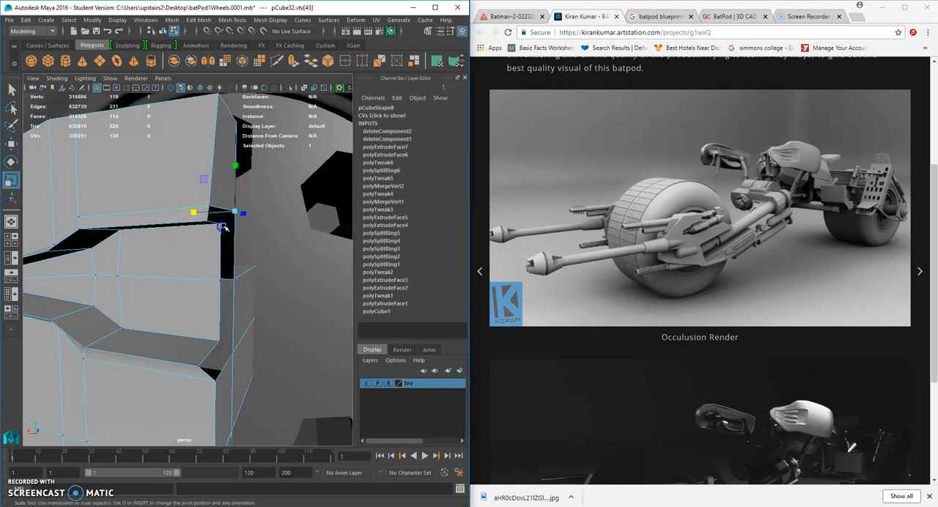
alt+drag(198, 228, 180, 243)
Scale the two front vertices at the lower corner of the recess's open end closer together.
click(177, 227)
shift+click(212, 233)
shift+drag(224, 314, 186, 360)
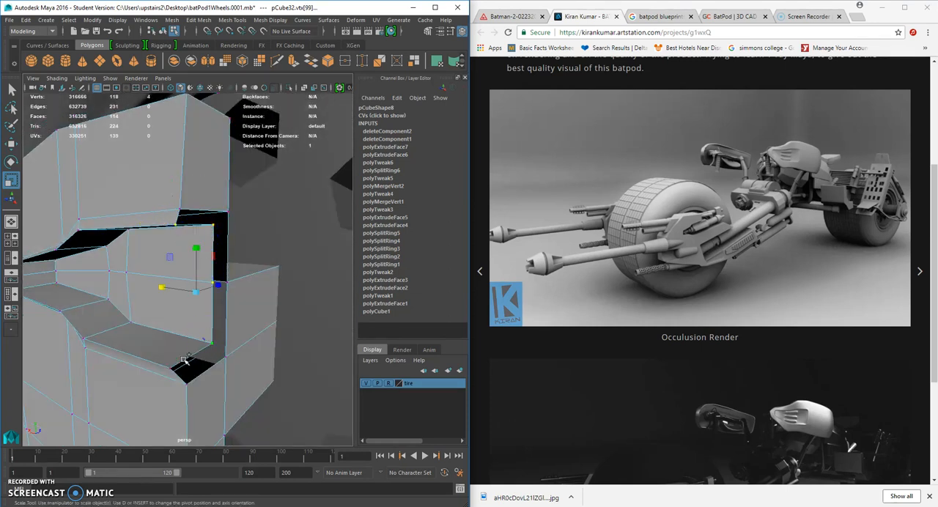
alt+drag(156, 314, 234, 300)
click(195, 376)
shift+click(212, 389)
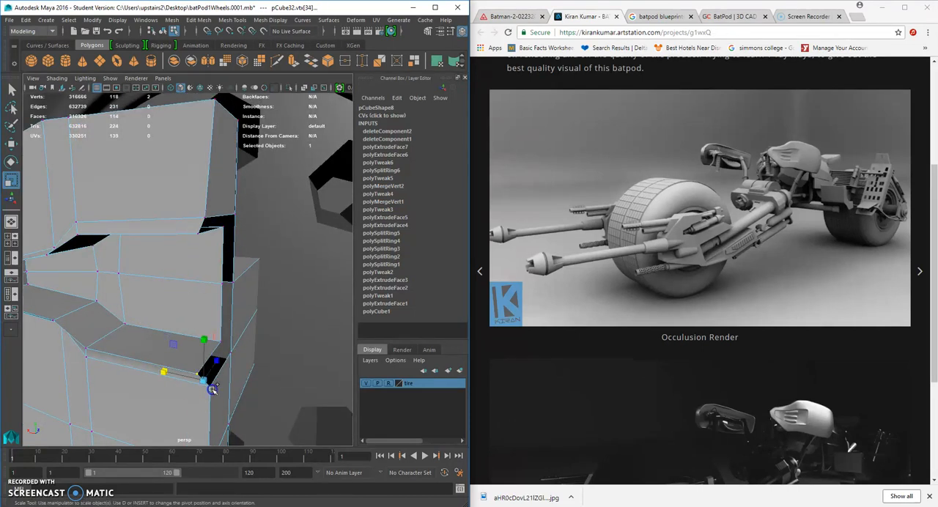
drag(161, 376, 200, 363)
click(224, 342)
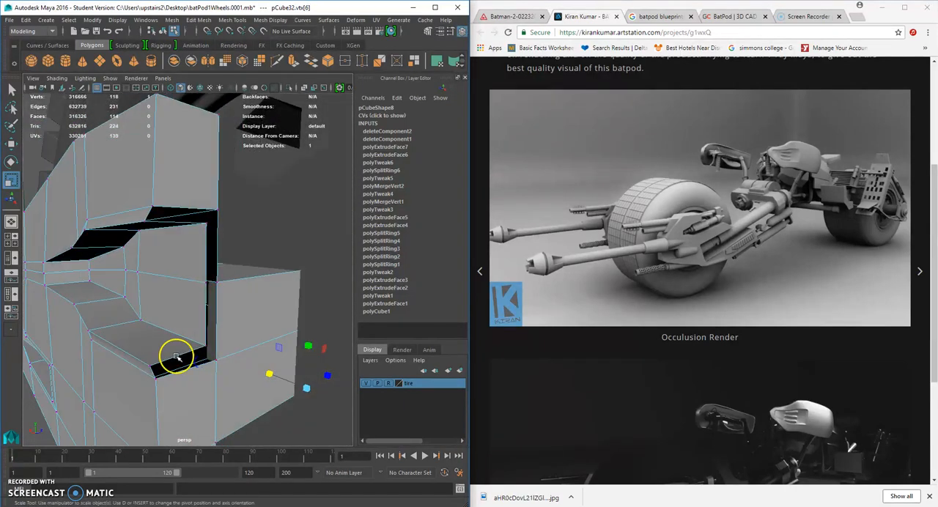
Bridge the inner and outer edges along the upper side of the recess's open end.
alt+drag(166, 234, 182, 215)
right_drag(177, 196, 178, 180)
click(191, 195)
shift+click(210, 189)
click(263, 224)
click(200, 206)
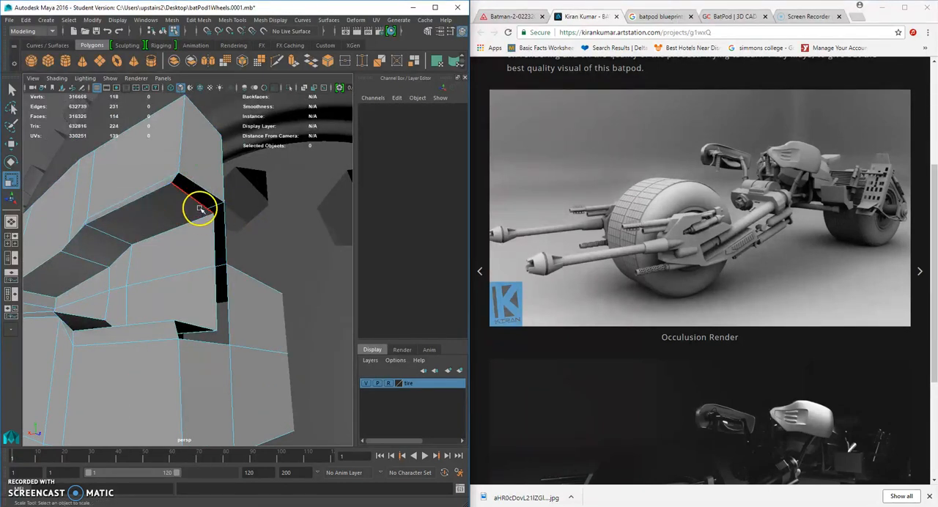
shift+click(210, 189)
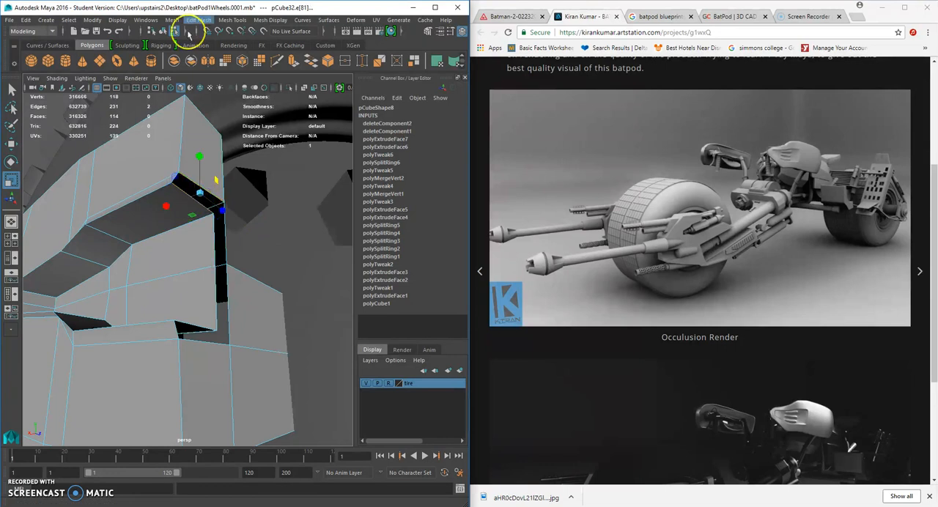
click(198, 20)
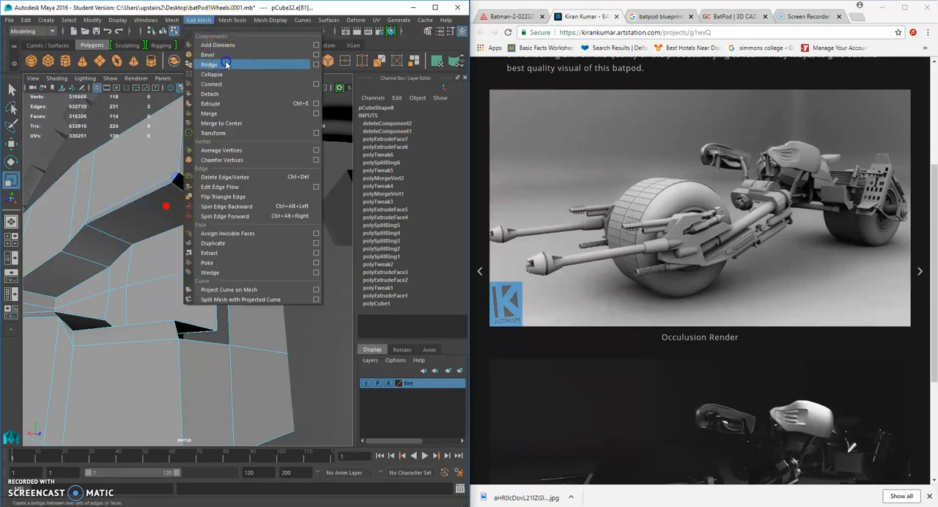
click(227, 64)
Bridge the remaining gaps along the back and the lower side of the recess's open end.
alt+drag(247, 202, 225, 313)
click(204, 285)
key(g)
click(218, 311)
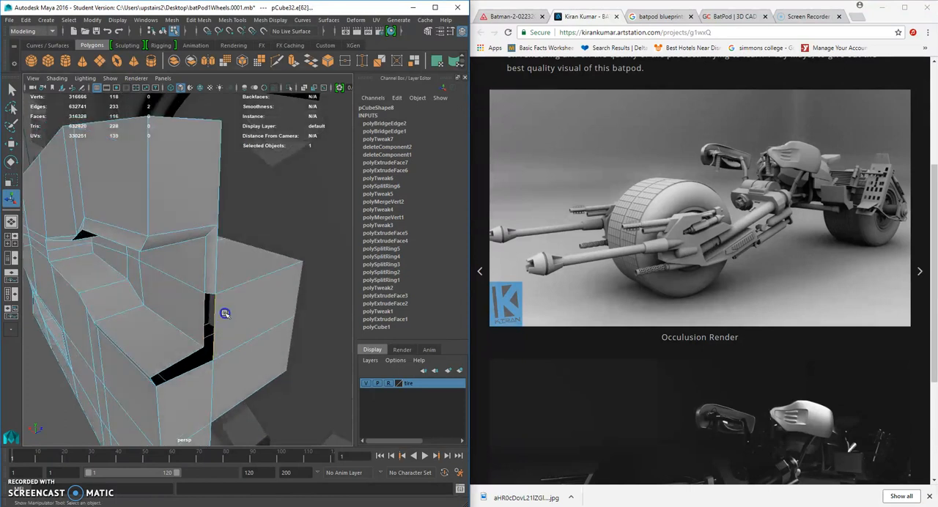
key(g)
click(178, 374)
click(185, 381)
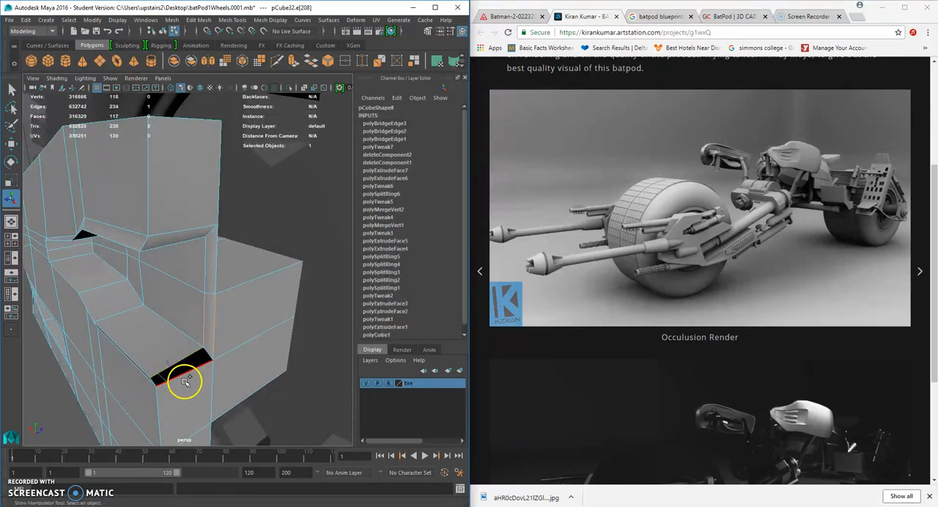
key(g)
Move the inner vertices at the back of the recess's open end outward to line up with the plate's hub-side edge.
alt+drag(183, 382, 190, 329)
right_drag(208, 320, 187, 318)
click(211, 318)
key(w)
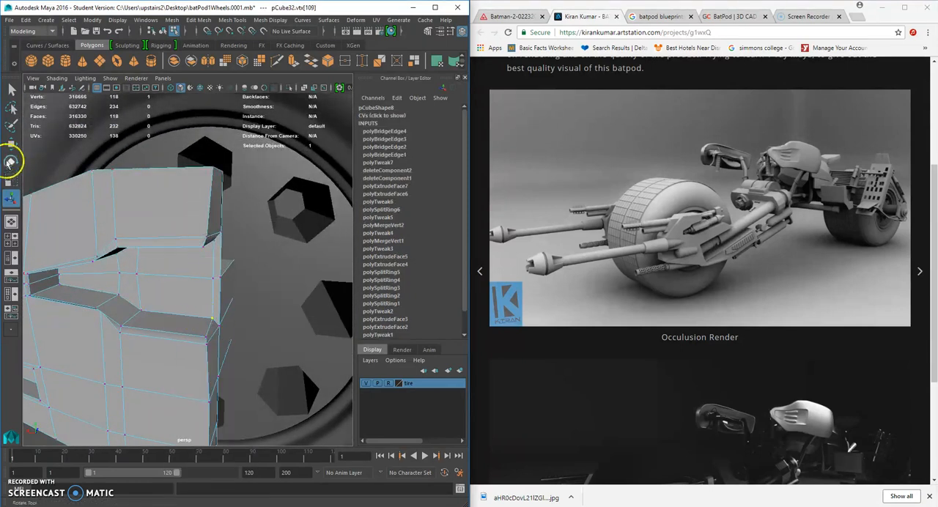
middle_drag(171, 316, 174, 314)
alt+drag(184, 284, 189, 289)
click(213, 279)
middle_drag(174, 279, 176, 276)
alt+drag(178, 276, 218, 237)
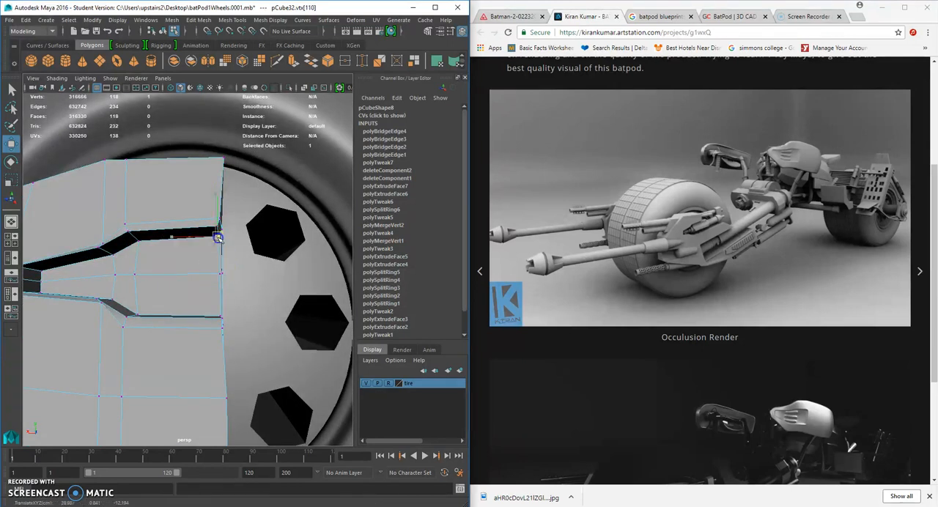
scroll(193, 274, down, 5)
alt+drag(193, 274, 173, 283)
right_drag(174, 236, 219, 222)
Preview the recessed plate with smoothing and return it to the unsmoothed display.
click(169, 292)
alt+drag(168, 291, 137, 298)
key(3)
click(274, 325)
click(136, 298)
key(1)
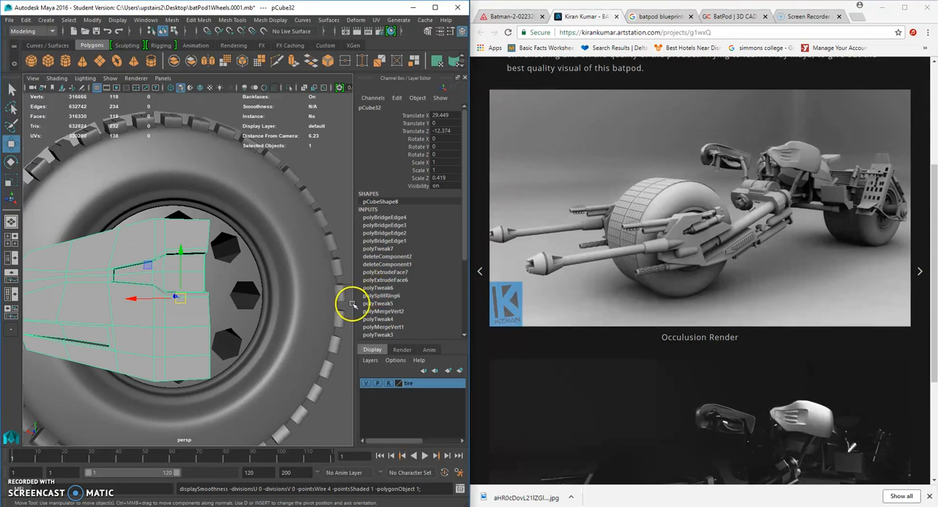
Insert a lengthwise edge loop across the plate's lower half and a crosswise loop just behind the long slot.
mouse_move(191, 340)
alt+mouse_down()
mouse_move(188, 356)
mouse_move(177, 350)
alt+mouse_up()
right_drag(177, 349, 190, 338)
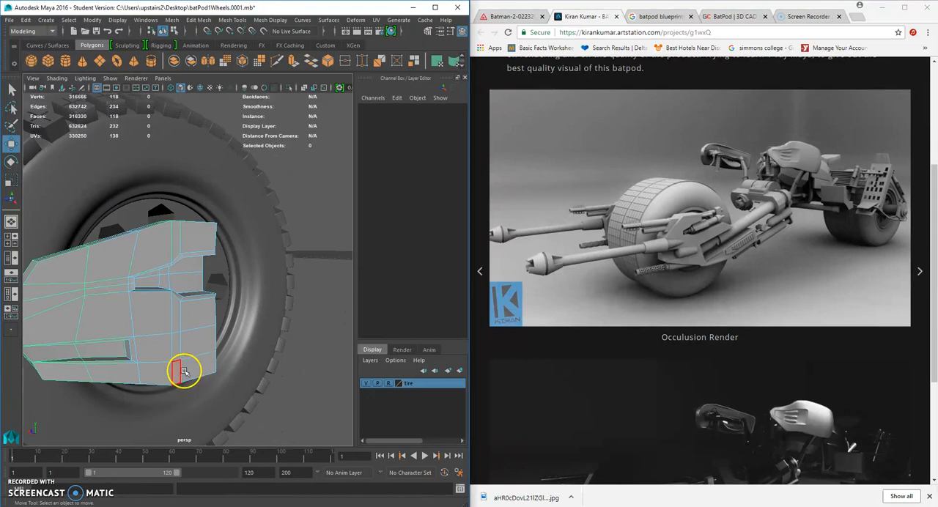
click(232, 20)
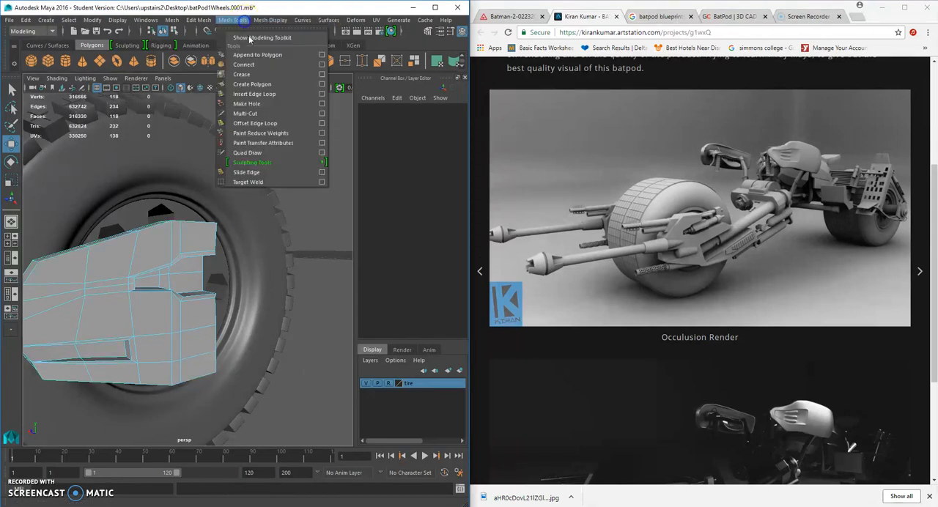
click(268, 92)
alt+drag(208, 299, 201, 300)
drag(176, 335, 173, 327)
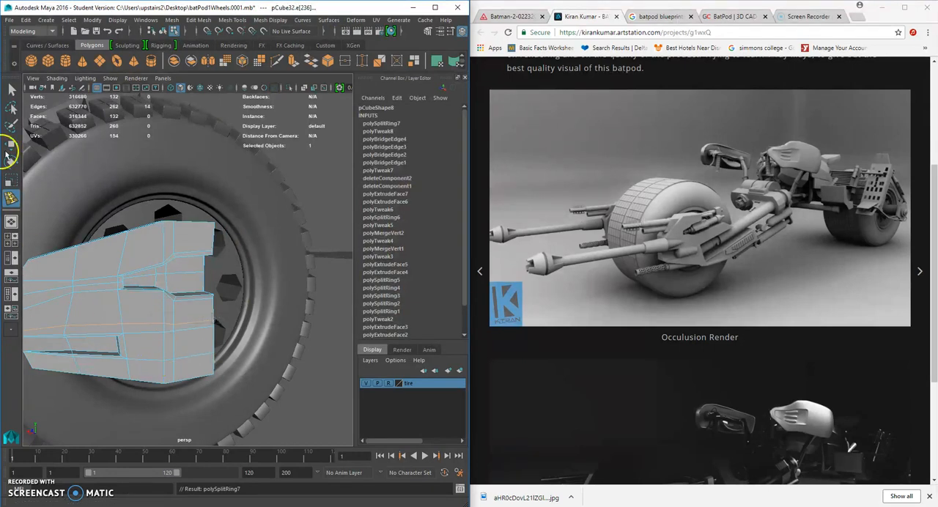
click(142, 360)
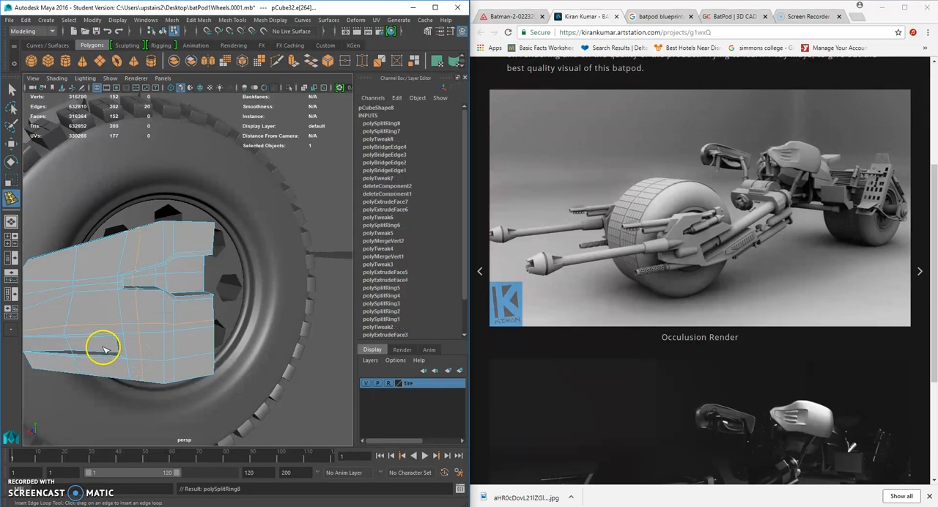
Extrude the six lower faces beside the hub-side edge, scale them inward to about 0.8 and shift them toward that edge.
click(12, 89)
right_drag(145, 314, 151, 346)
click(155, 349)
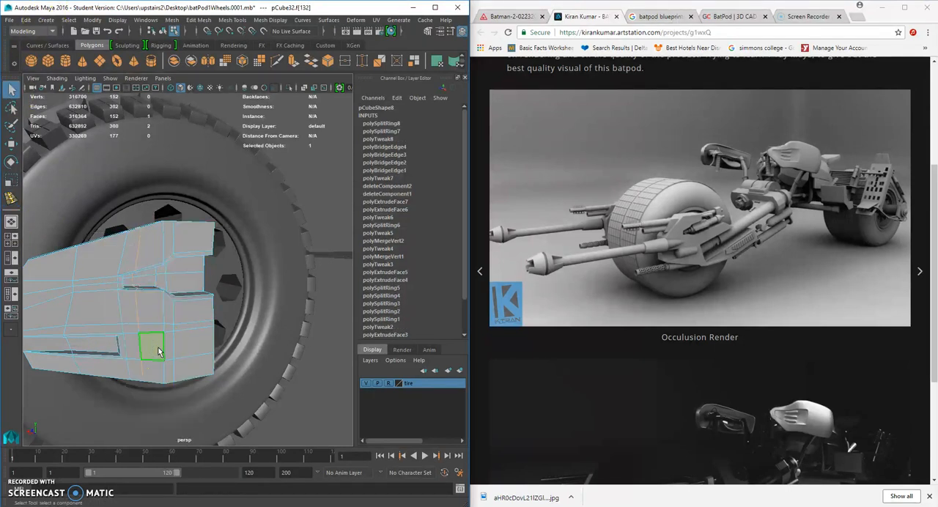
click(157, 329)
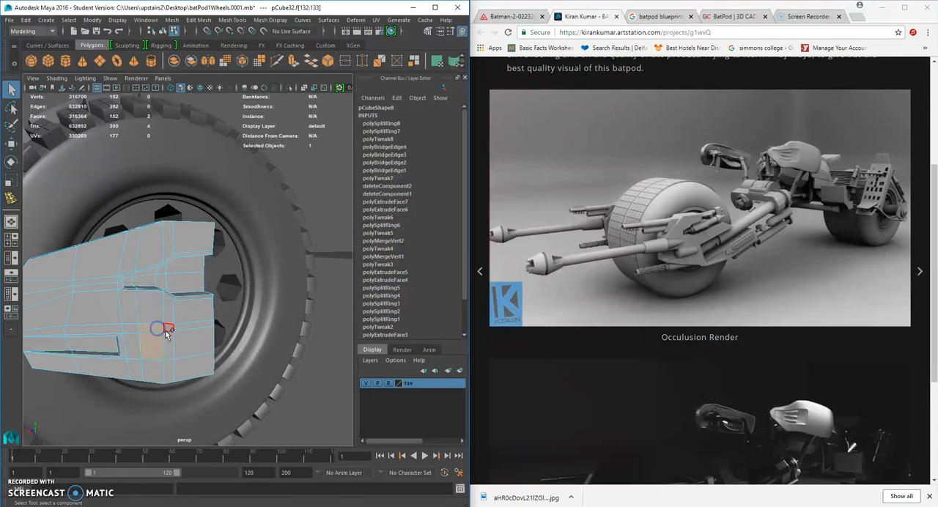
click(188, 341)
mouse_move(188, 342)
alt+mouse_down()
mouse_move(198, 347)
mouse_move(172, 339)
alt+mouse_up()
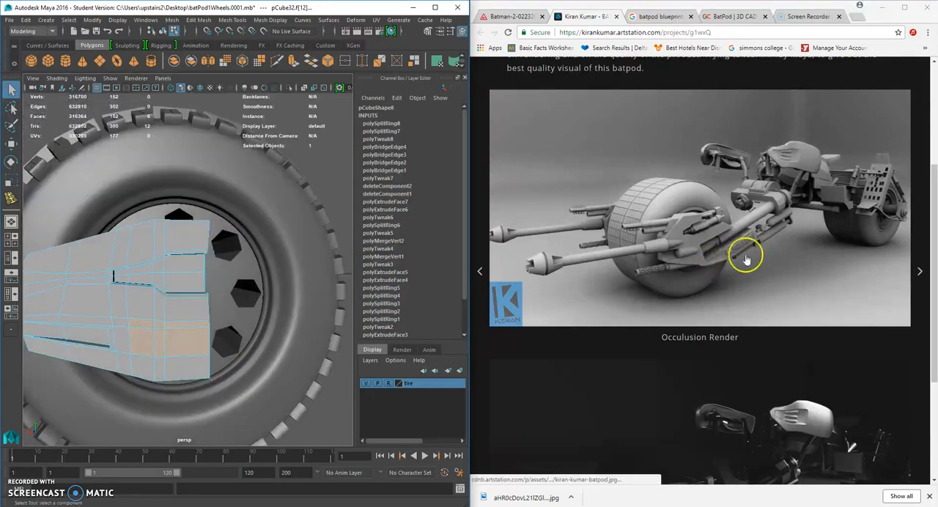
alt+drag(242, 359, 133, 338)
key(ctrl+e)
click(9, 145)
alt+drag(158, 267, 185, 300)
drag(140, 274, 145, 265)
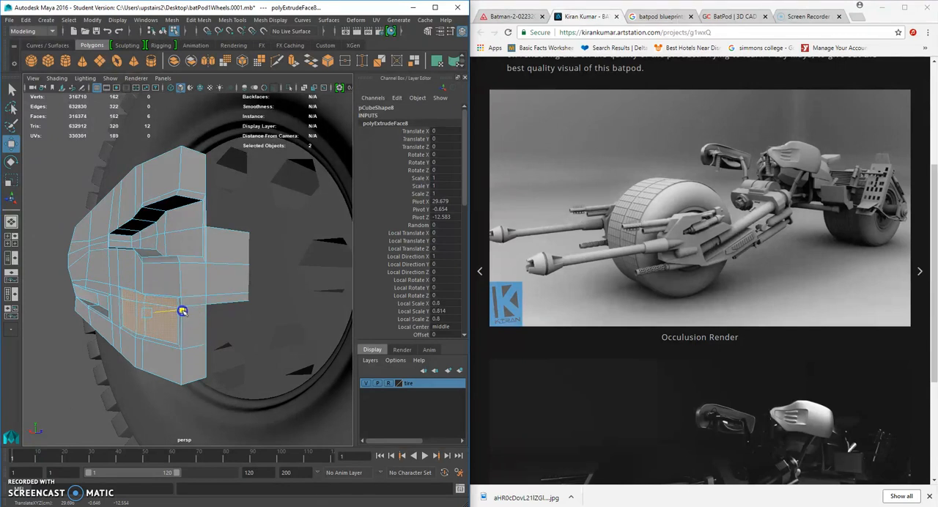
Extrude the six inset faces again and push them into the plate to form a lower recess.
key(ctrl+e)
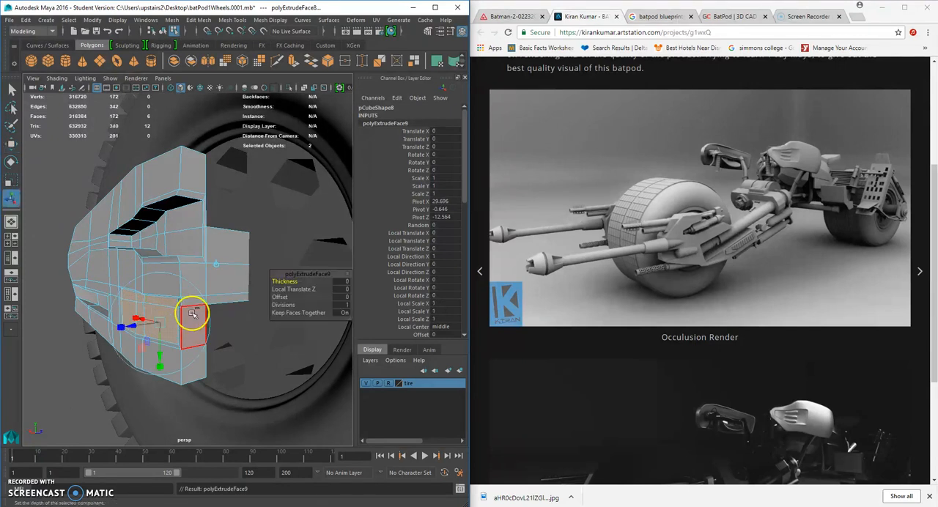
click(11, 145)
scroll(128, 244, up, 2)
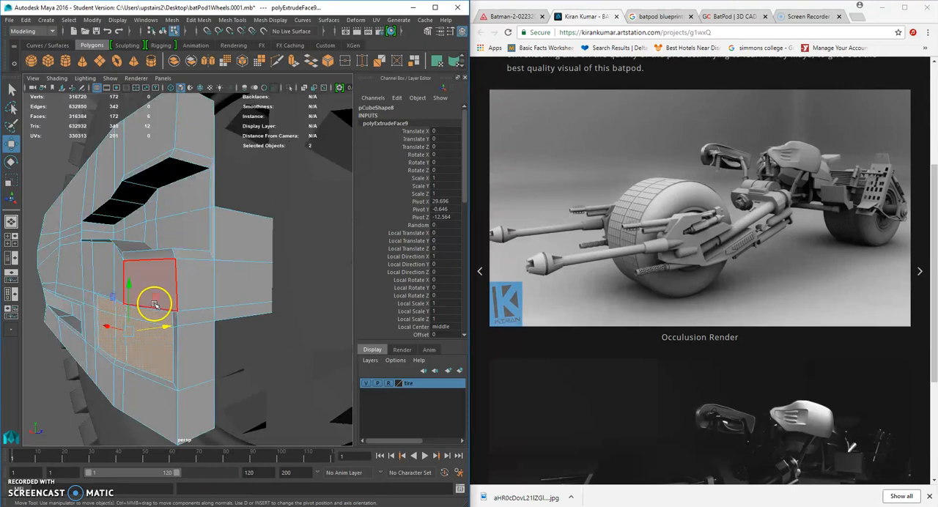
drag(165, 328, 141, 334)
Delete the faces that close off the lower recess at the plate's hub-side edge.
right_drag(241, 338, 240, 265)
alt+drag(241, 266, 241, 342)
alt+drag(314, 342, 254, 269)
key(Delete)
Bridge the inner and outer edges across the first gap at the lower recess's open end.
right_click(187, 275)
right_drag(154, 237, 152, 236)
right_drag(183, 283, 184, 208)
click(191, 273)
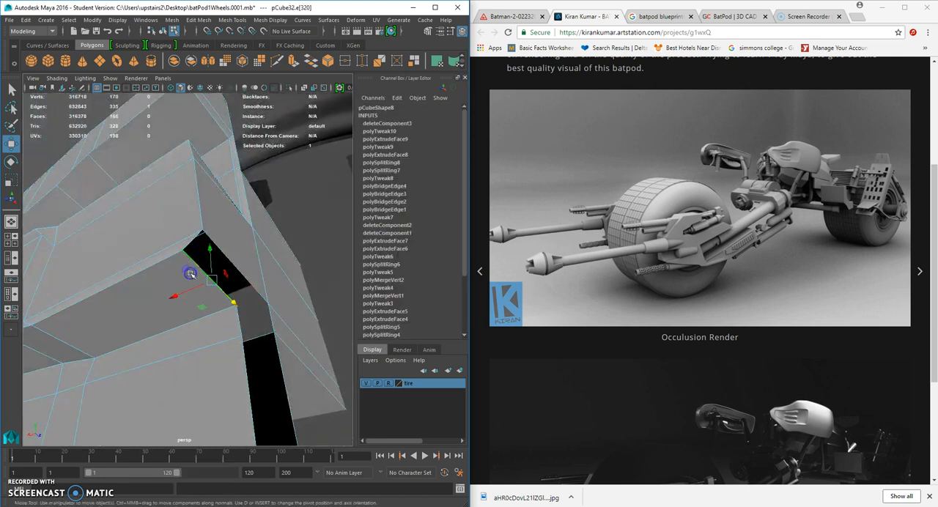
shift+click(193, 215)
click(198, 19)
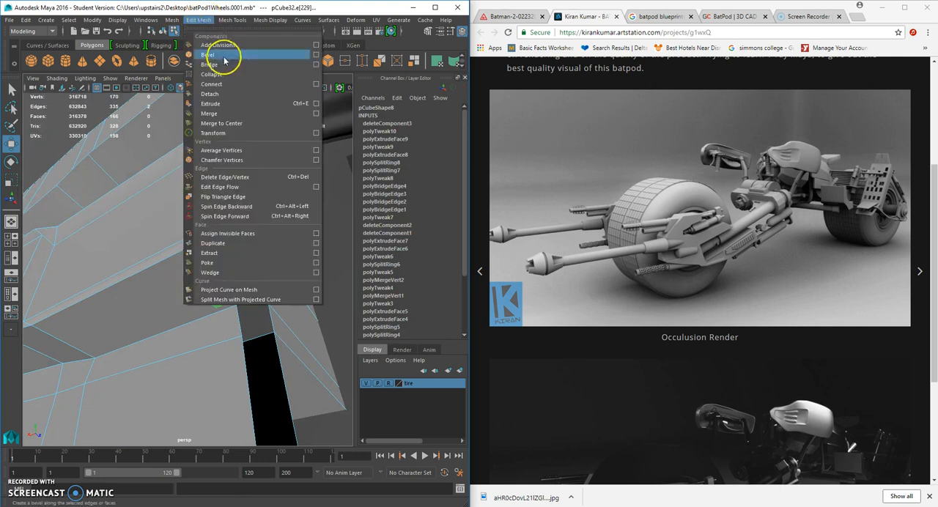
click(212, 65)
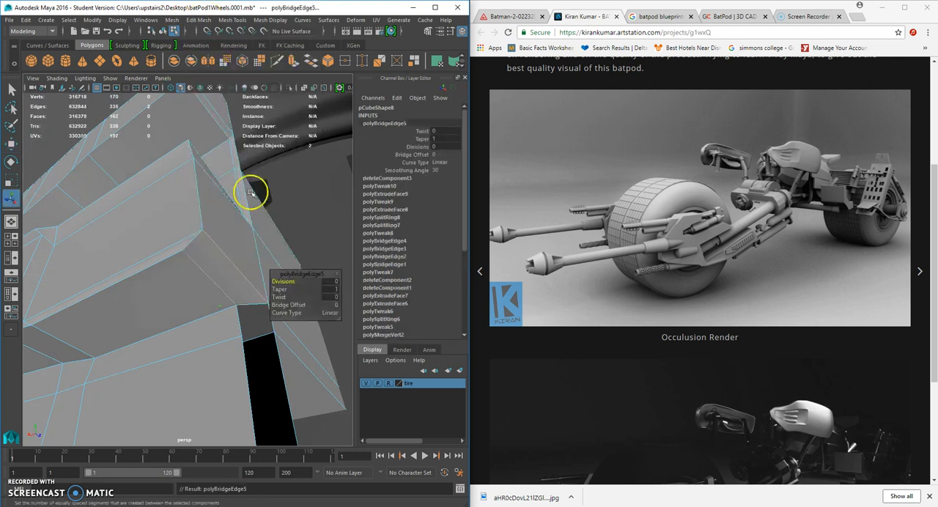
Bridge the remaining three gaps around the lower recess's open end.
click(241, 331)
key(g)
click(244, 386)
key(g)
scroll(279, 384, down, 5)
alt+drag(279, 385, 176, 318)
scroll(272, 400, up, 3)
click(214, 374)
click(197, 366)
key(g)
scroll(203, 389, down, 5)
Move the middle and hub-side vertices of the lower recess's bottom edge down, closer to the plate's lower border.
right_drag(176, 318, 139, 239)
drag(126, 304, 178, 332)
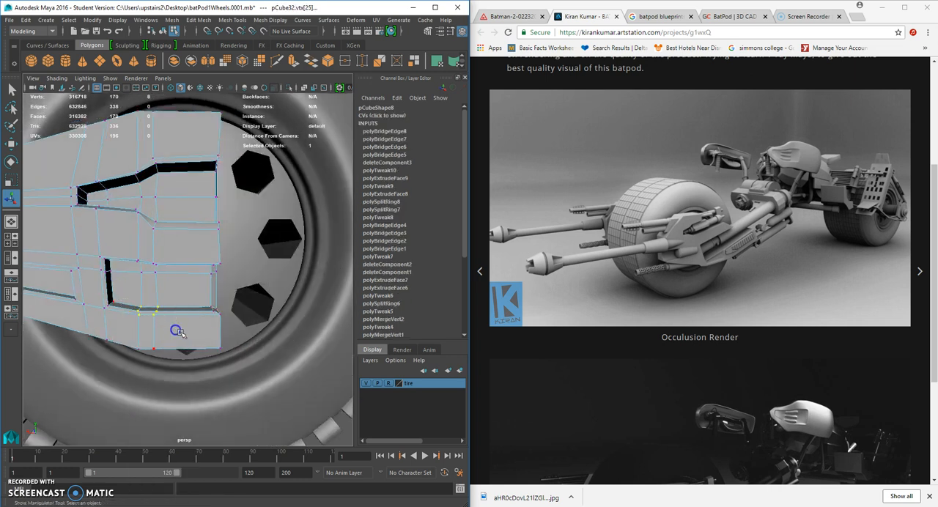
click(11, 144)
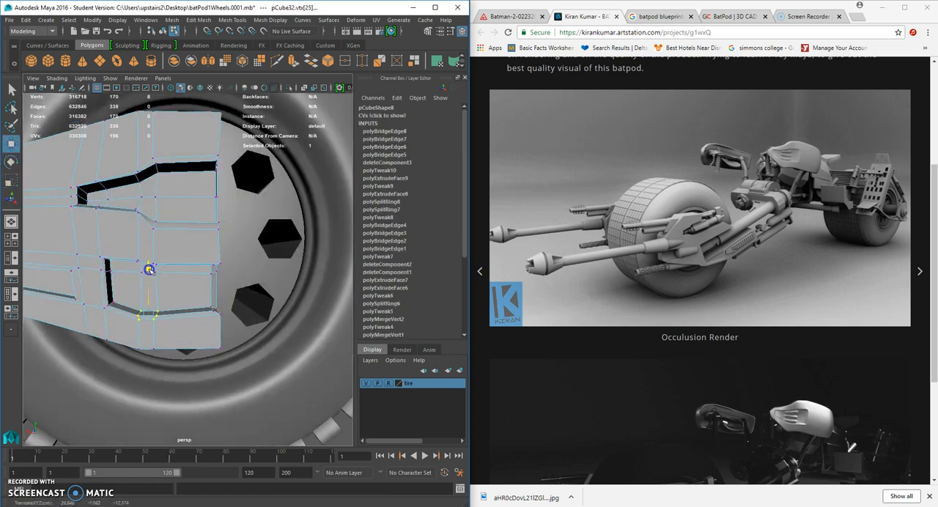
drag(203, 303, 210, 312)
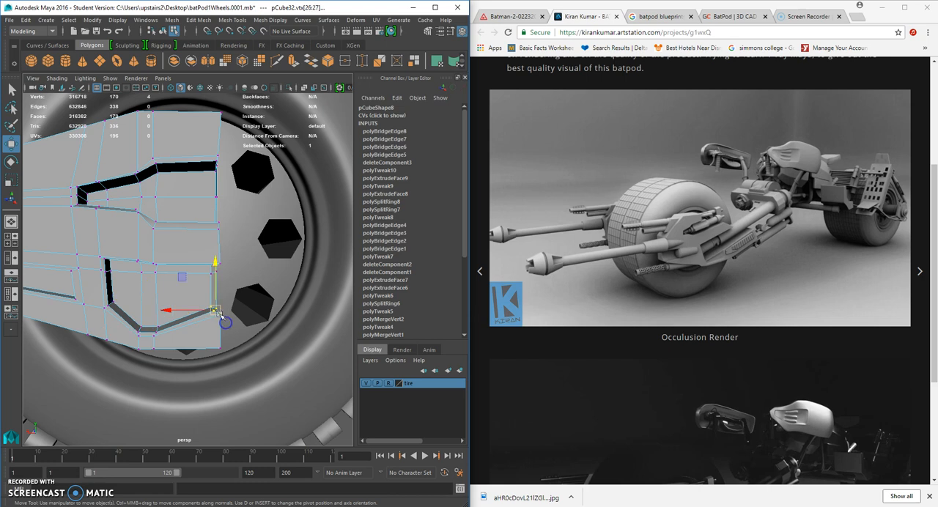
drag(217, 266, 215, 276)
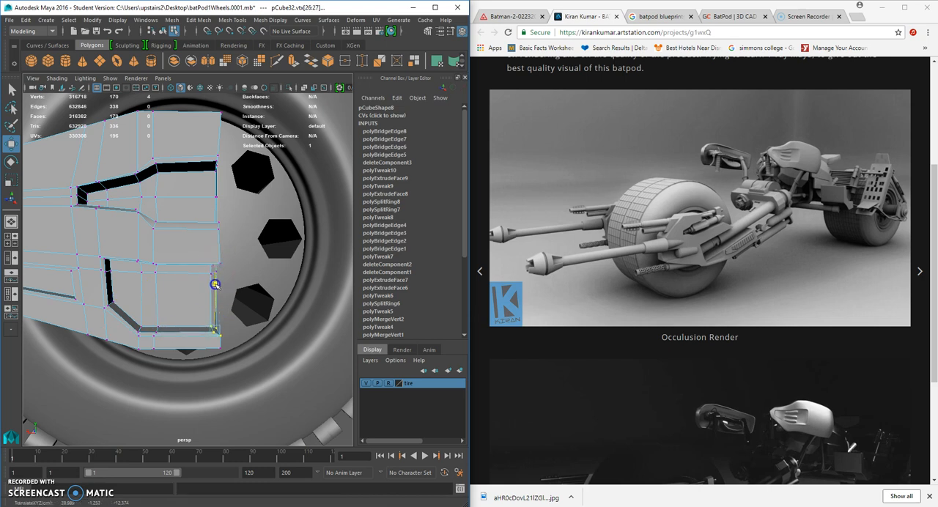
Preview the whole plate with smoothing from several angles and return it to the unsmoothed display.
alt+drag(242, 334, 179, 236)
right_click(180, 237)
right_drag(183, 253, 226, 221)
scroll(225, 271, down, 8)
alt+drag(225, 279, 196, 286)
scroll(154, 274, up, 8)
click(154, 274)
key(f)
key(3)
scroll(286, 390, down, 5)
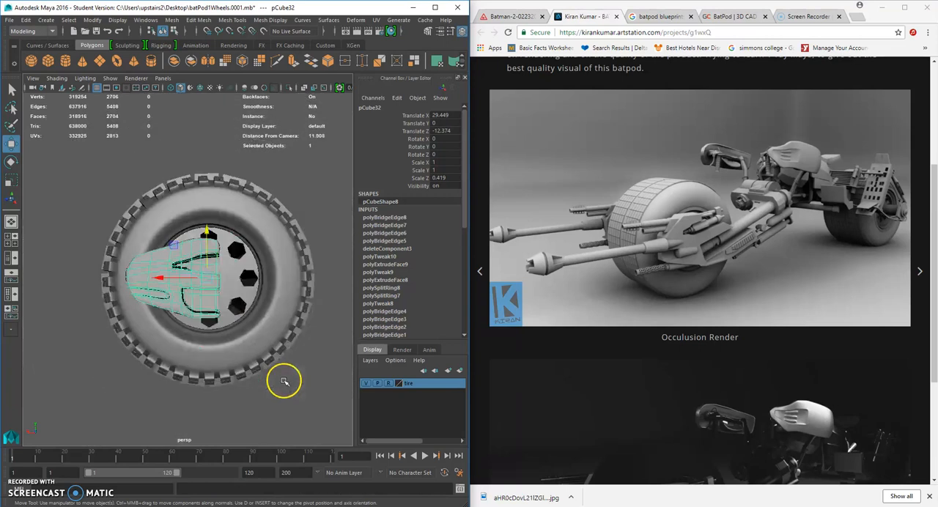
click(302, 396)
alt+drag(290, 388, 261, 377)
scroll(237, 331, up, 5)
click(236, 331)
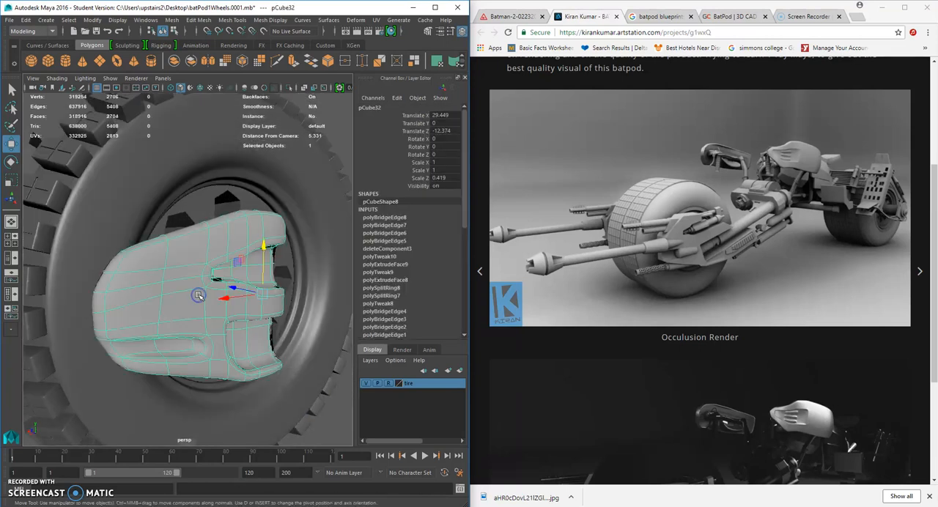
key(1)
scroll(213, 315, up, 5)
click(226, 332)
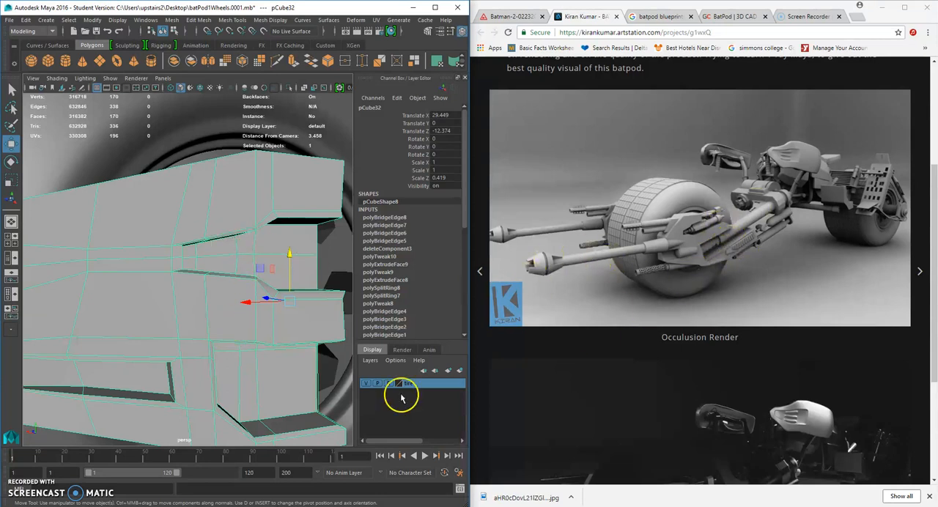
scroll(260, 302, down, 8)
mouse_move(165, 285)
alt+mouse_down()
mouse_move(201, 287)
mouse_move(174, 284)
mouse_move(178, 295)
alt+mouse_up()
scroll(202, 287, up, 5)
scroll(174, 284, up, 6)
scroll(174, 285, down, 3)
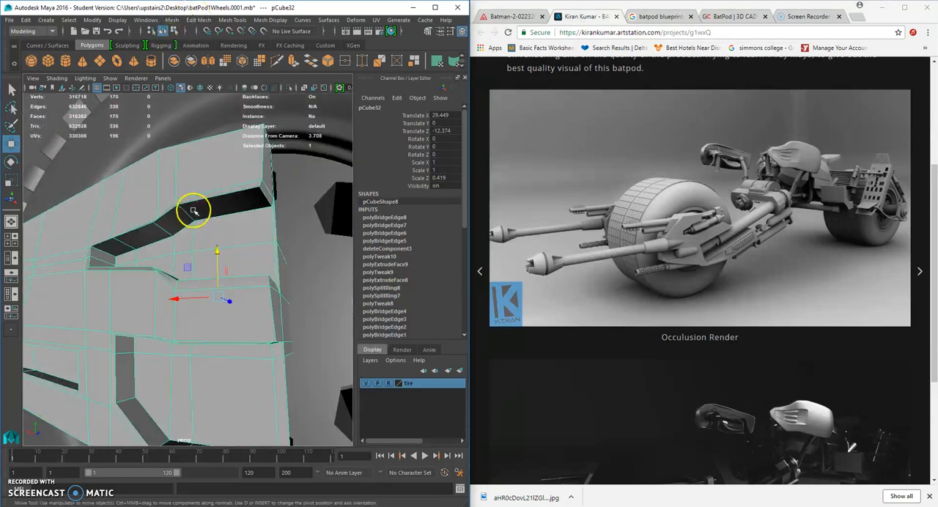
alt+drag(184, 228, 238, 187)
right_click(251, 177)
right_drag(251, 177, 250, 157)
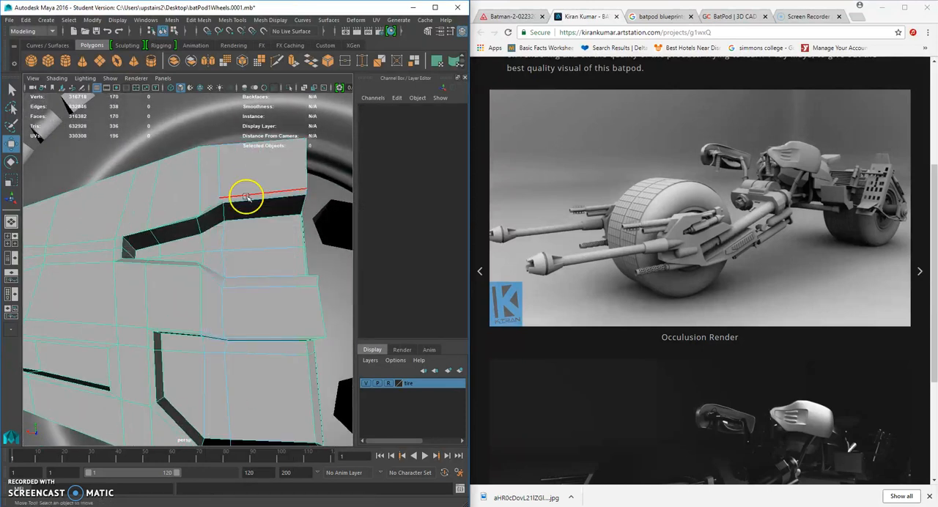
double_click(247, 198)
scroll(245, 201, down, 5)
alt+drag(220, 272, 144, 284)
click(11, 179)
alt+right_drag(144, 285, 206, 246)
alt+drag(206, 245, 273, 250)
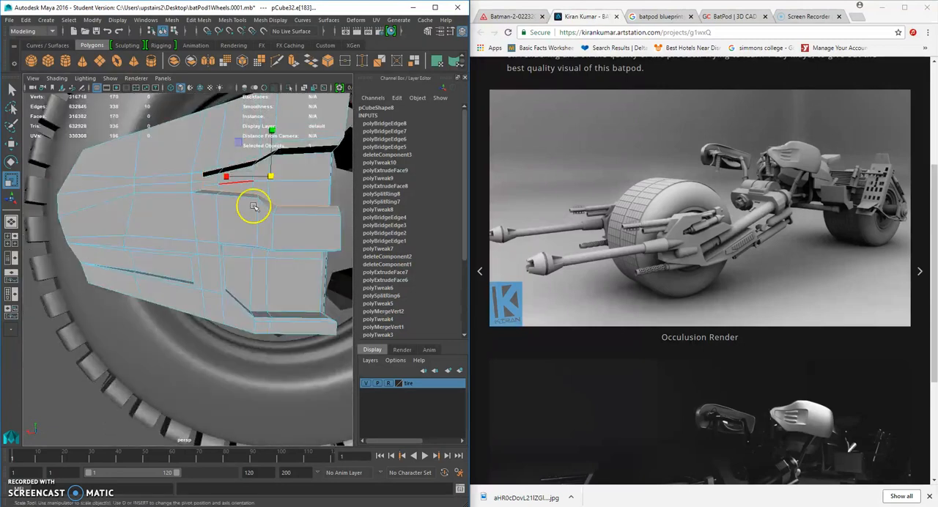
Insert two edge loops along the upper recess's side walls, one near the outer rim and one near the floor.
click(228, 22)
click(261, 94)
alt+right_drag(238, 220, 278, 218)
alt+drag(278, 218, 192, 236)
click(12, 145)
click(94, 291)
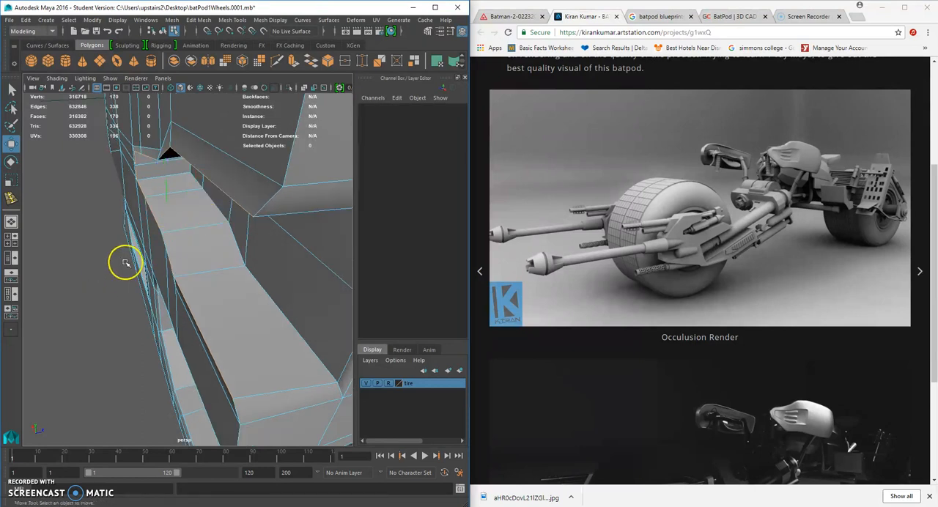
key(g)
click(176, 233)
drag(170, 234, 168, 217)
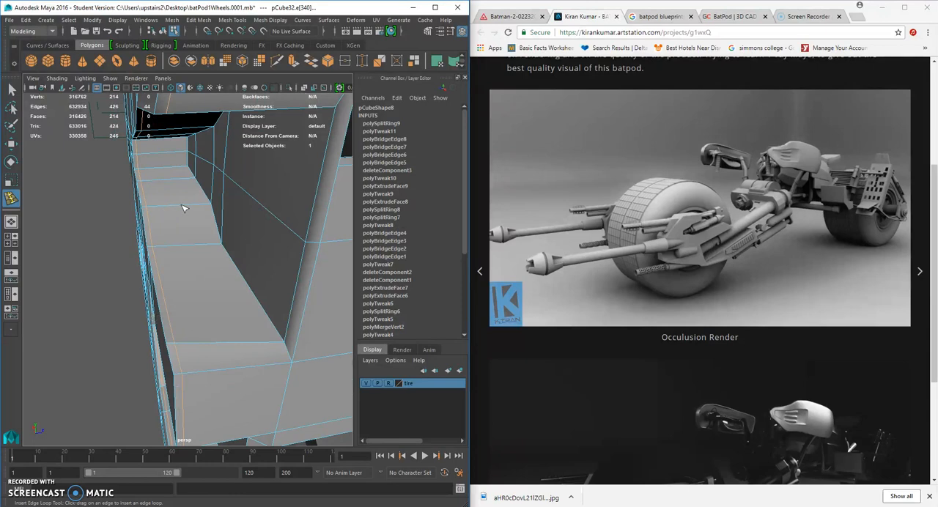
click(202, 211)
alt+drag(202, 211, 268, 180)
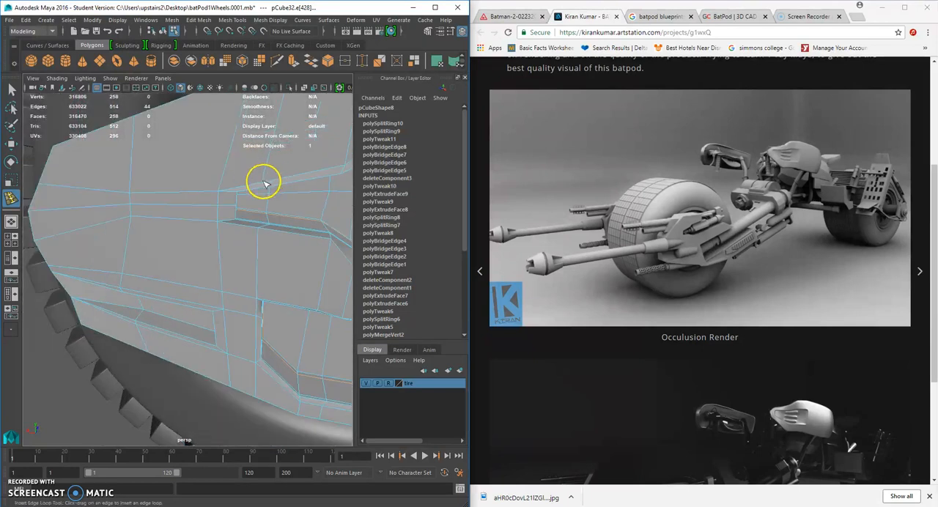
Check the upper recess's edges with smoothing and switch back to the unsmoothed display.
scroll(265, 185, down, 3)
key(3)
scroll(258, 232, up, 5)
key(1)
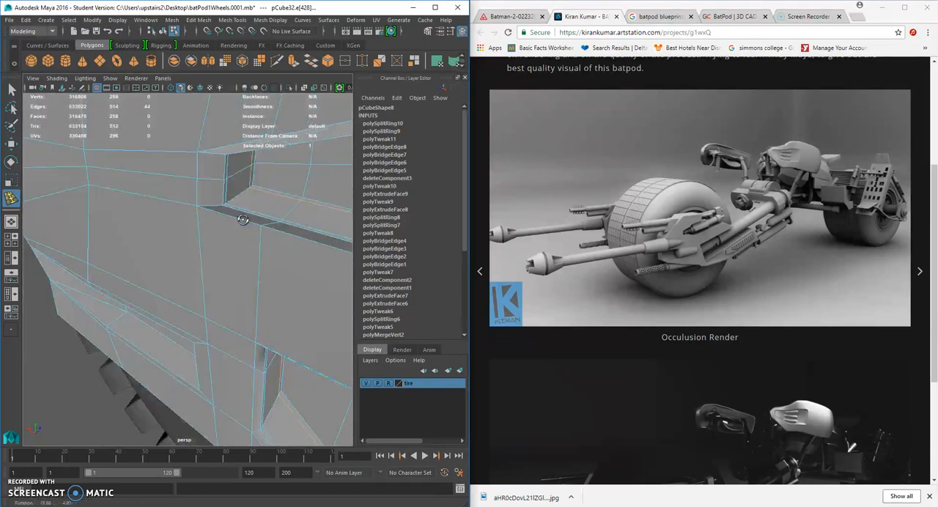
Insert three supporting edge loops around the front corner of the upper recess and check them in the smoothed display.
click(174, 206)
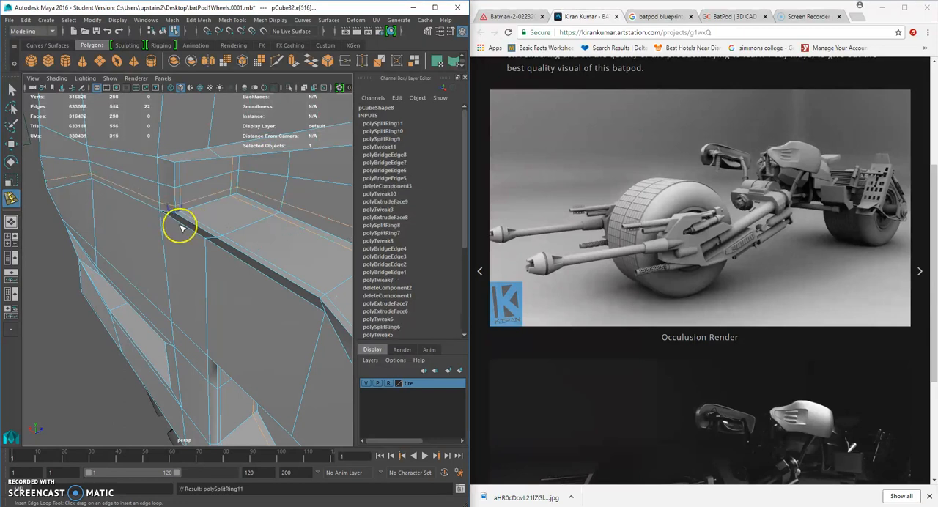
alt+drag(197, 173, 258, 178)
click(188, 214)
click(180, 150)
key(3)
scroll(218, 195, down, 5)
scroll(245, 229, up, 5)
key(1)
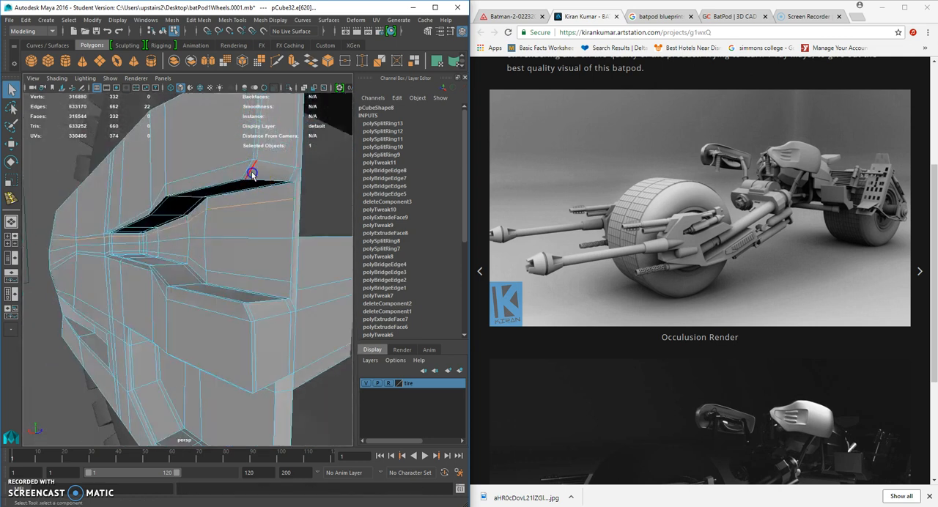
Add an edge loop following the upper recess's outer rim and preview it smoothed.
key(y)
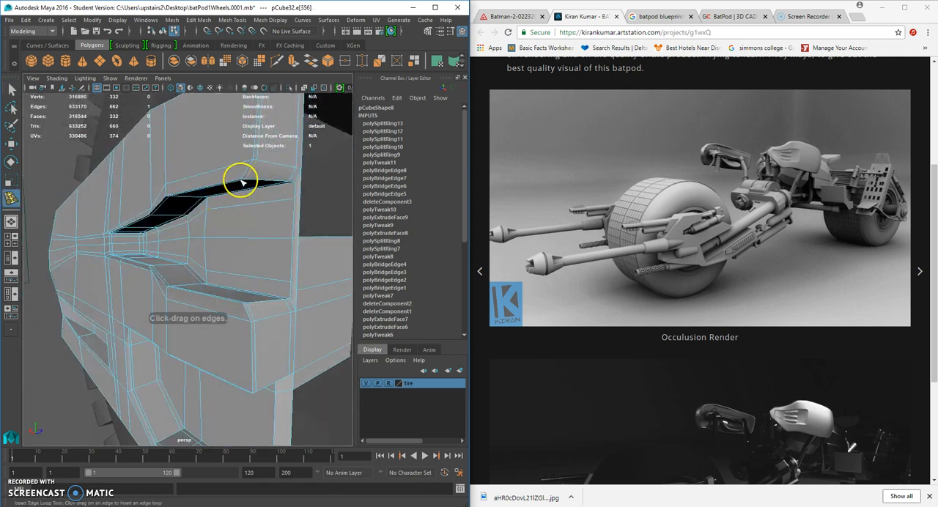
click(247, 175)
key(3)
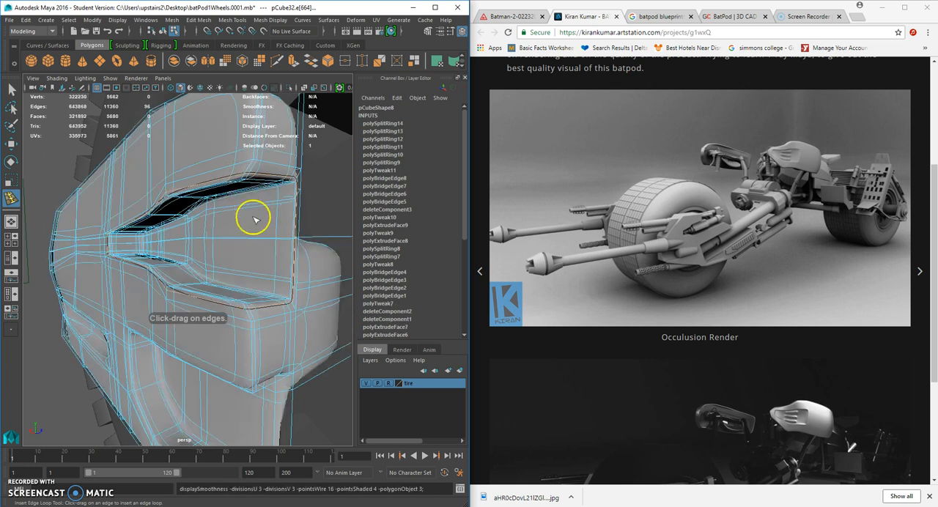
key(1)
Insert two more supporting edge loops, including one along the upper side of the lower recess.
alt+drag(278, 195, 294, 184)
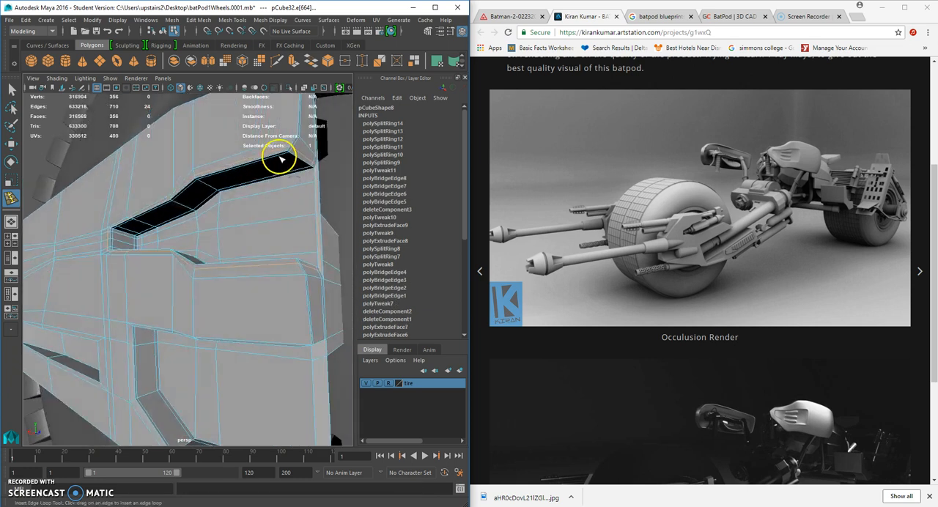
click(259, 242)
alt+drag(260, 241, 221, 268)
scroll(154, 243, up, 3)
click(171, 248)
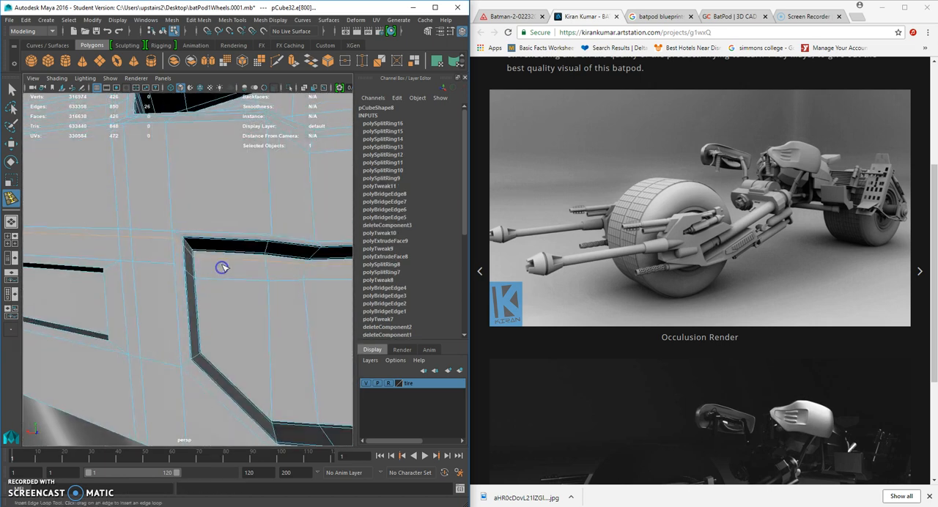
Insert two supporting edge loops around the rim of the lower recess.
alt+drag(218, 341, 174, 373)
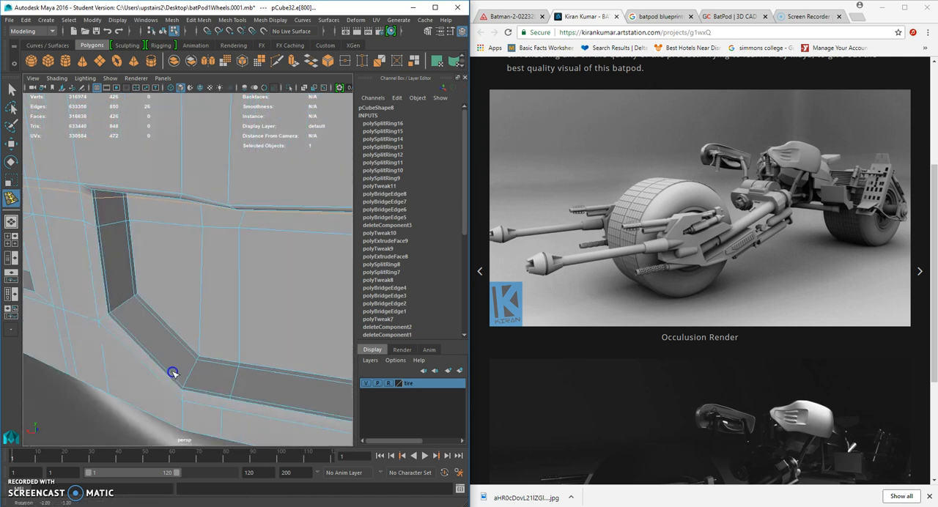
alt+drag(117, 335, 188, 362)
alt+middle_drag(188, 362, 138, 293)
alt+drag(138, 293, 220, 329)
click(178, 307)
alt+drag(178, 308, 142, 272)
click(201, 305)
Insert an edge loop midway along the lower recess's walls and another beside its inner edge.
scroll(231, 276, down, 5)
scroll(257, 311, up, 7)
scroll(219, 288, up, 3)
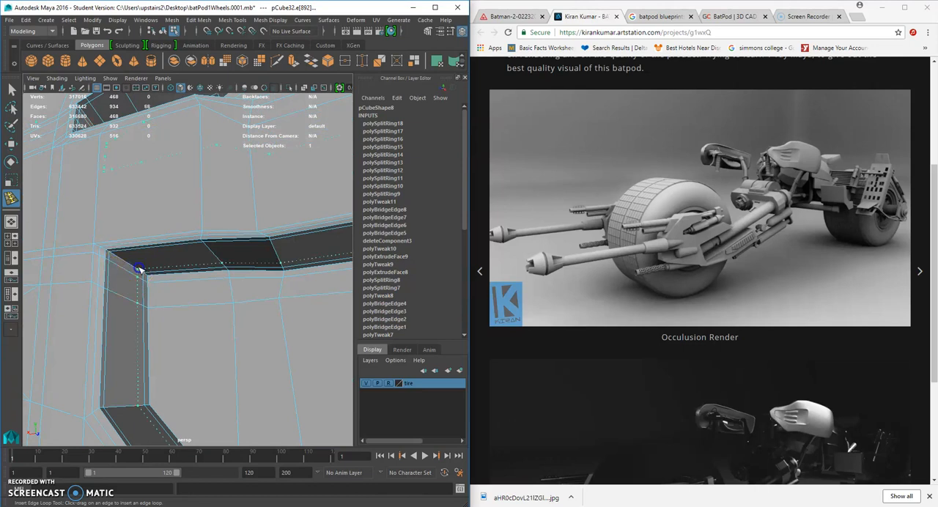
drag(126, 262, 162, 290)
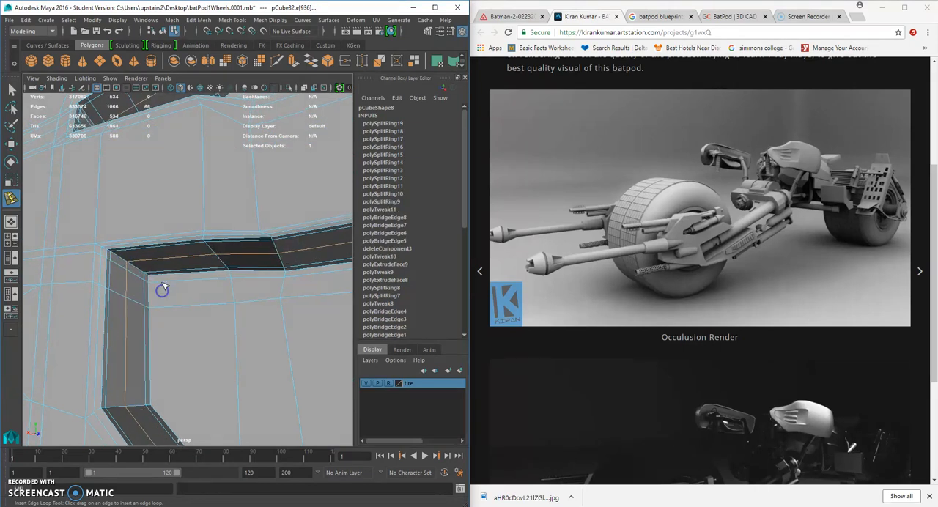
click(159, 283)
Leave the edge loop tool, return the plate to object mode and inspect its smoothed shape against the wheel.
scroll(168, 293, down, 10)
click(12, 88)
right_click(214, 197)
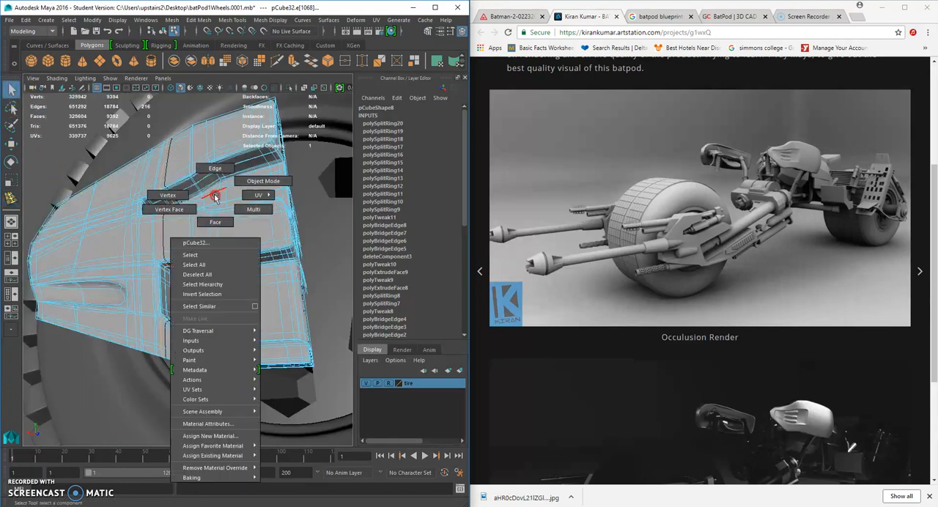
right_drag(214, 197, 263, 181)
scroll(257, 192, down, 7)
click(251, 211)
alt+drag(250, 212, 301, 288)
scroll(278, 286, up, 5)
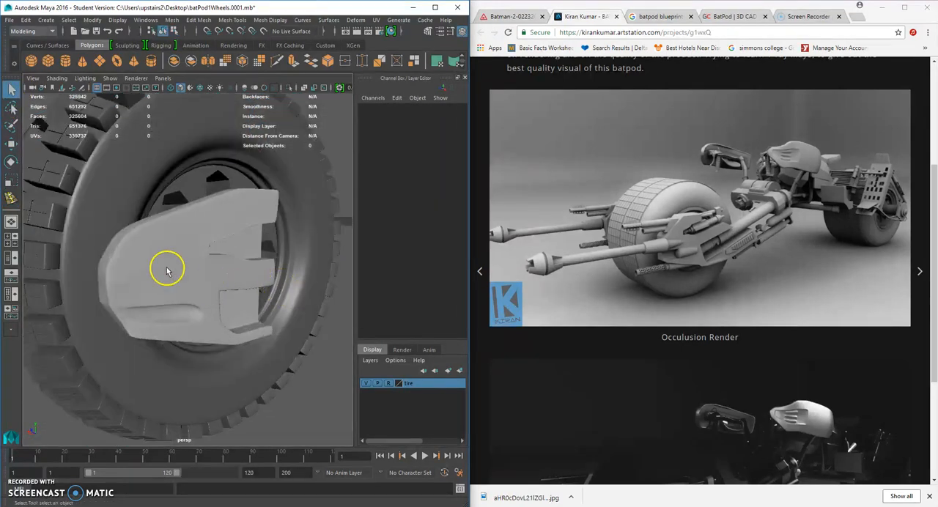
scroll(213, 272, up, 6)
Switch the plate to the unsmoothed display and delete the surplus edge loop along the lower recess's outer rim.
click(140, 264)
alt+drag(140, 264, 176, 216)
key(1)
right_drag(176, 215, 176, 190)
scroll(132, 192, up, 5)
scroll(132, 192, down, 4)
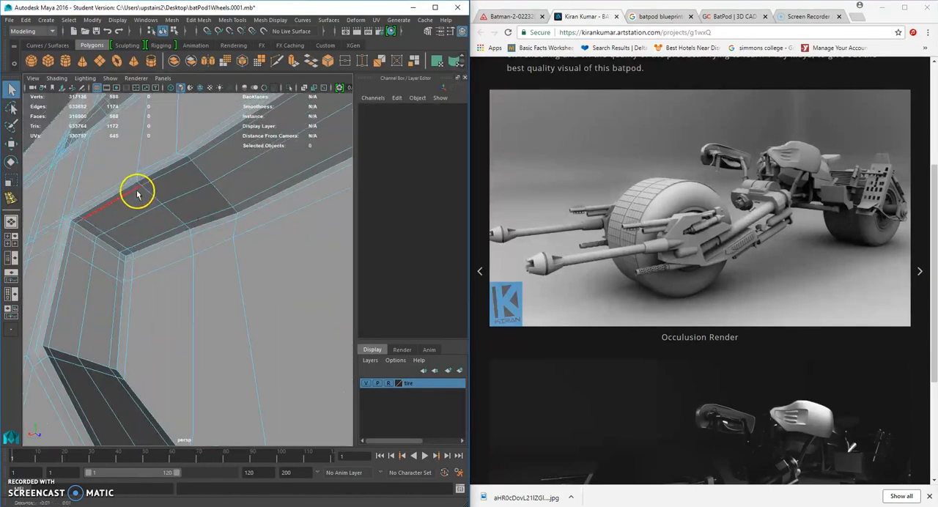
alt+drag(138, 194, 153, 206)
click(187, 195)
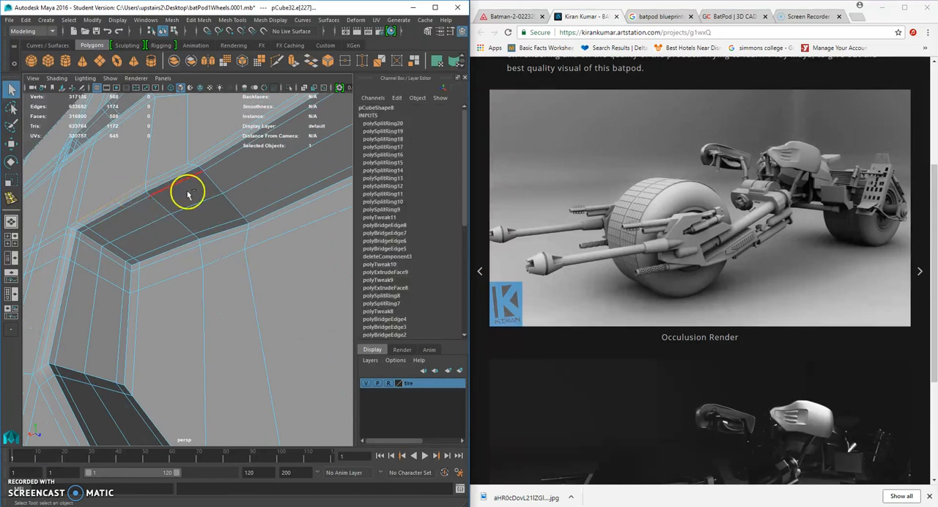
key(w)
key(Delete)
alt+drag(132, 232, 158, 240)
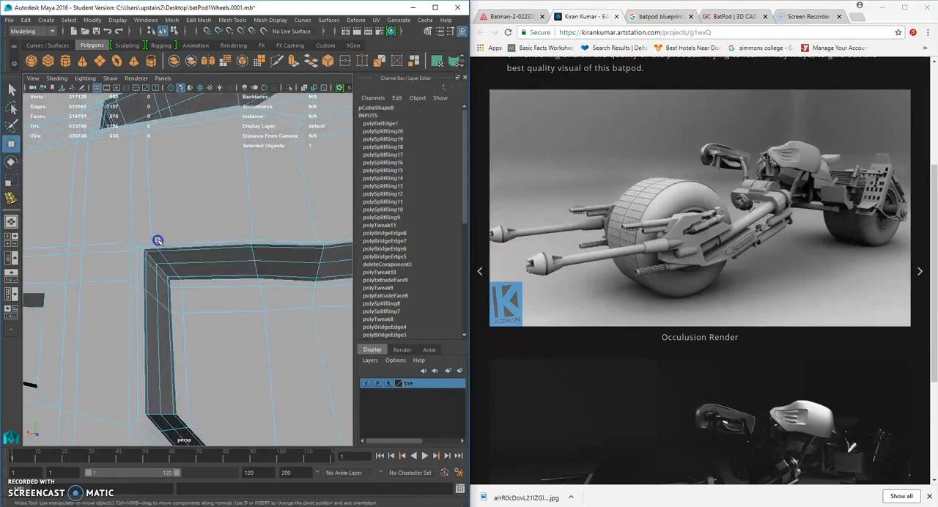
Examine the unsmoothed plate's wireframe around the recesses and along its narrow side.
scroll(206, 243, down, 8)
click(298, 269)
right_drag(213, 237, 253, 222)
scroll(247, 236, down, 4)
alt+drag(247, 236, 304, 222)
click(211, 260)
scroll(211, 261, up, 10)
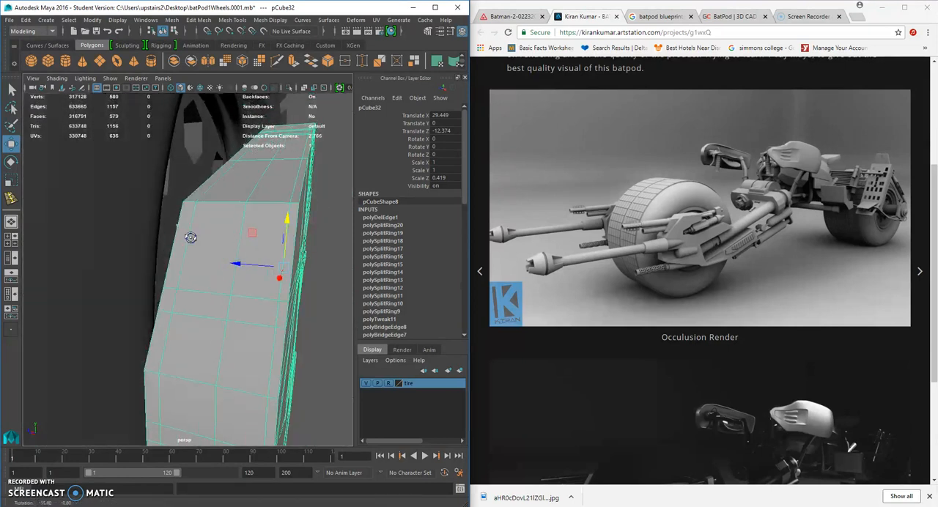
Select the edge loop running along the plate's narrow side and trace it through the recess walls.
click(328, 212)
right_drag(285, 190, 293, 166)
click(296, 188)
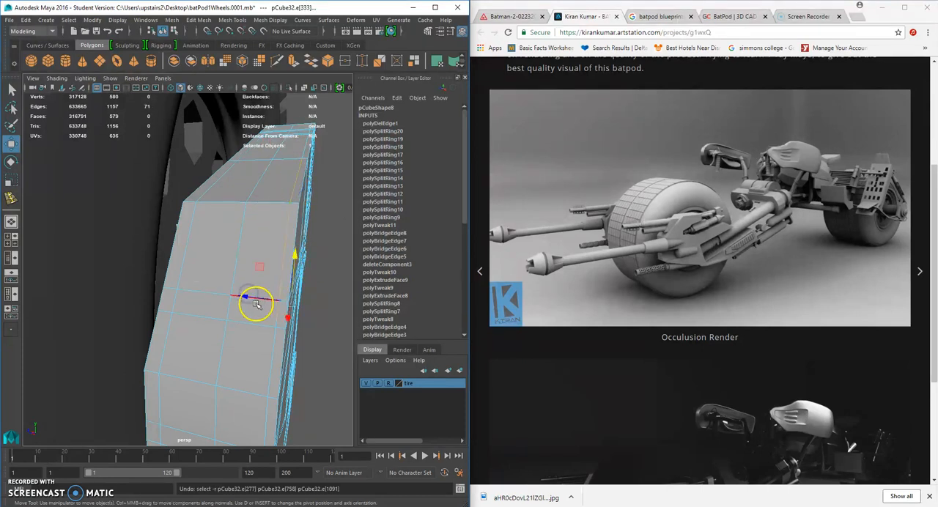
drag(269, 302, 265, 300)
double_click(192, 239)
drag(203, 290, 214, 291)
alt+drag(283, 272, 225, 284)
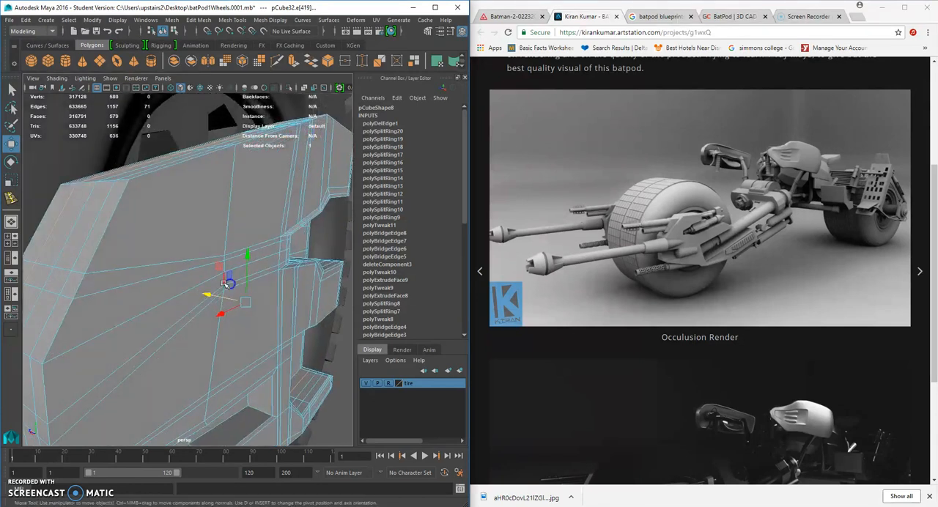
scroll(160, 258, down, 5)
scroll(187, 263, up, 5)
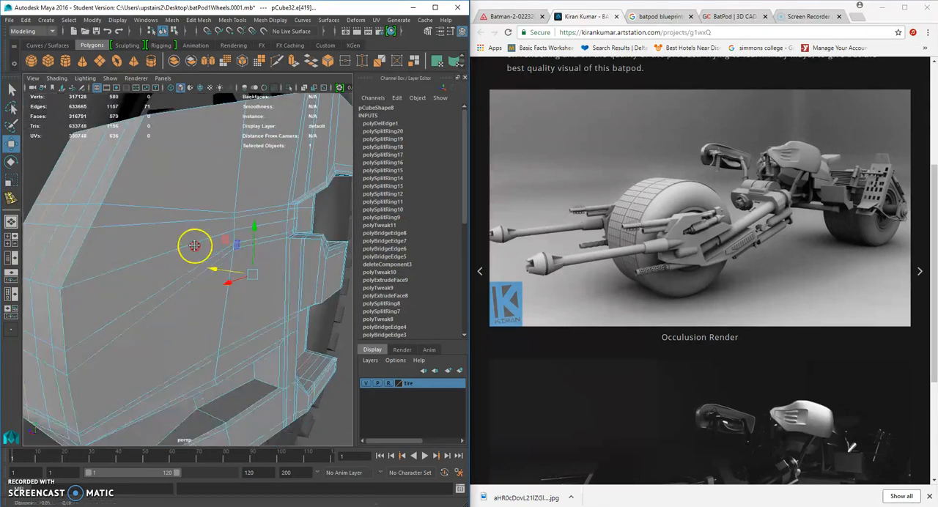
alt+drag(195, 245, 186, 194)
alt+middle_drag(185, 194, 201, 184)
alt+drag(222, 246, 119, 217)
double_click(151, 254)
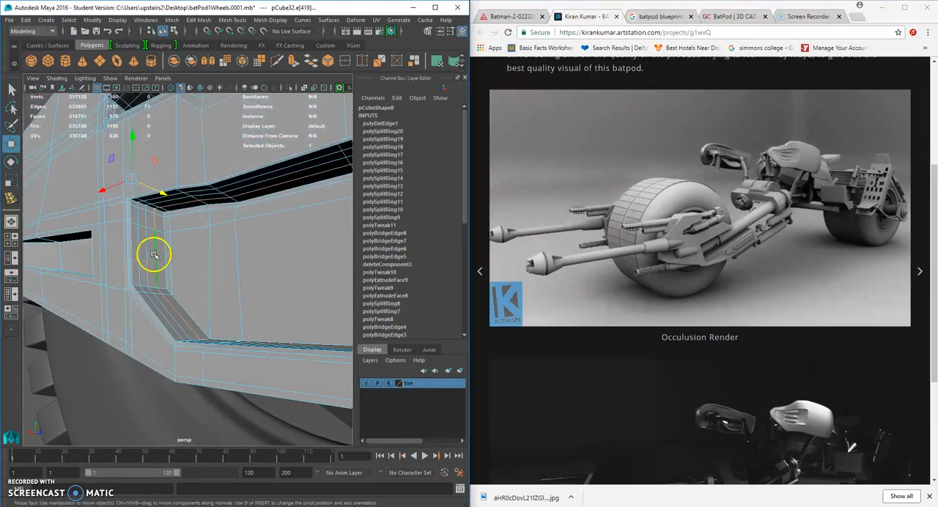
scroll(158, 244, down, 5)
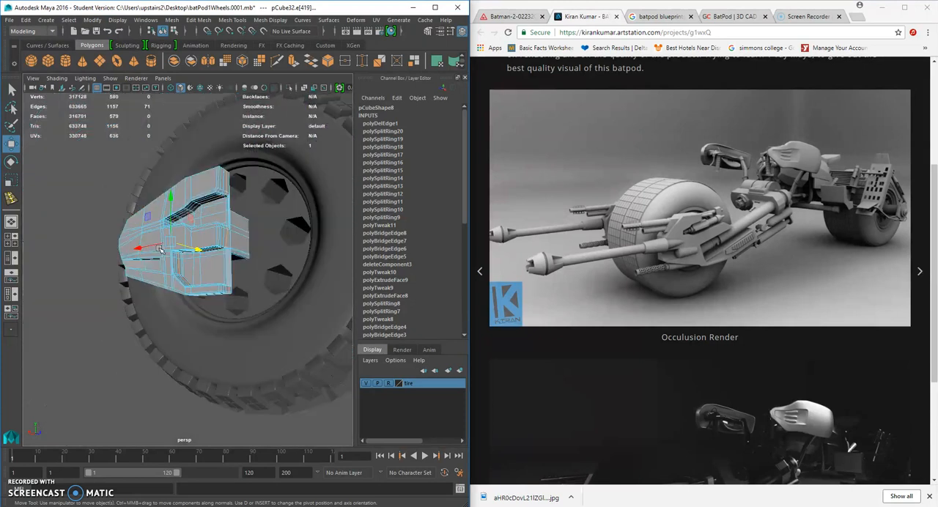
Preview the plate smoothed and check how it sits on the wheel from several angles.
key(3)
right_drag(169, 253, 214, 222)
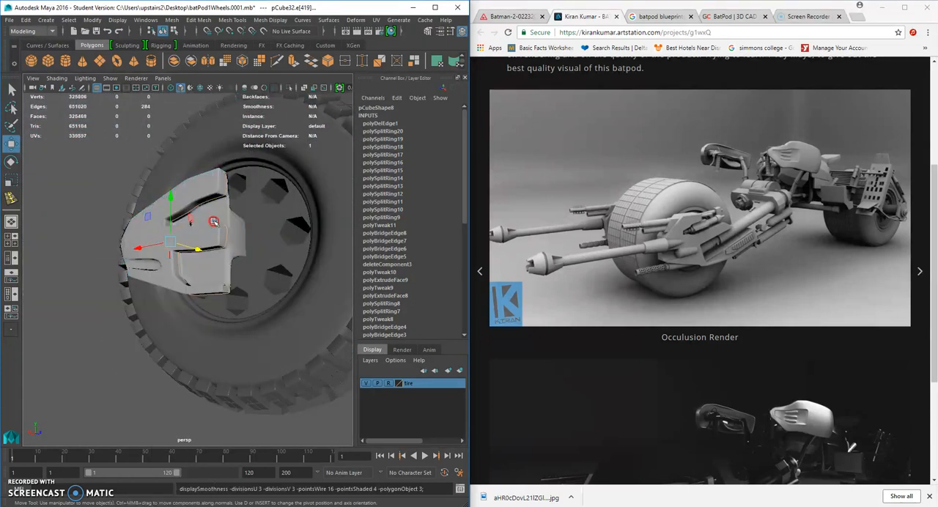
scroll(192, 307, down, 3)
click(126, 342)
alt+drag(126, 342, 290, 343)
scroll(241, 334, down, 4)
scroll(262, 310, up, 6)
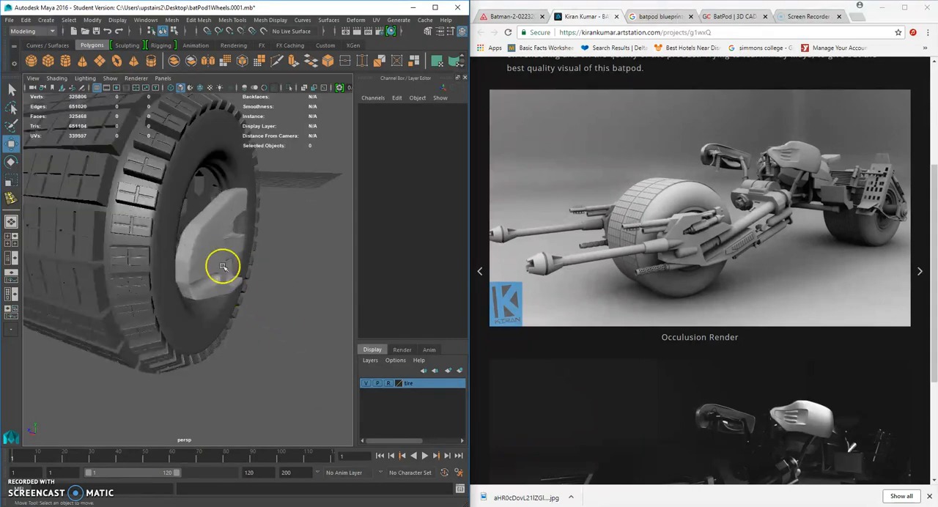
Assign the existing lambert1 material to the side plate.
click(221, 264)
right_click(218, 235)
mouse_move(215, 497)
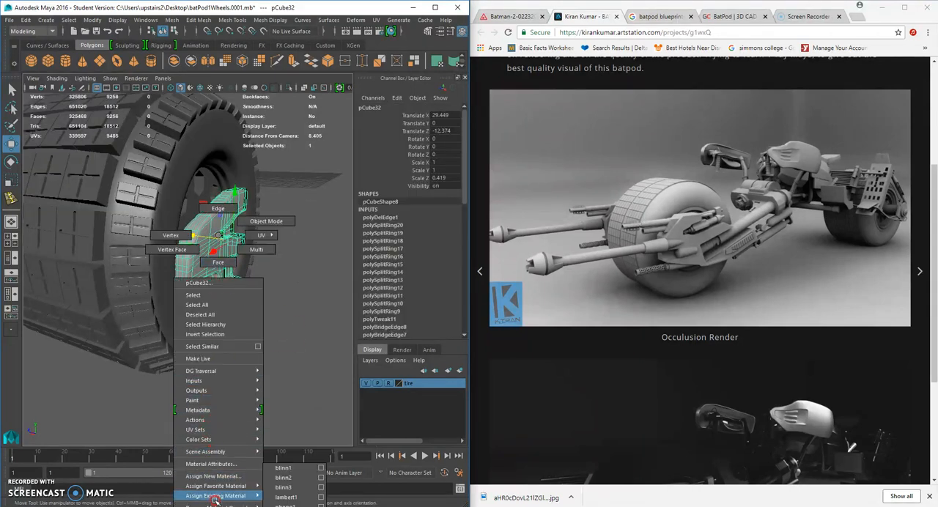
click(299, 498)
click(278, 386)
Thicken the unsmoothed plate in the side view by moving its outer vertices away from the wheel.
alt+drag(279, 386, 272, 266)
alt+right_drag(272, 266, 251, 278)
click(229, 248)
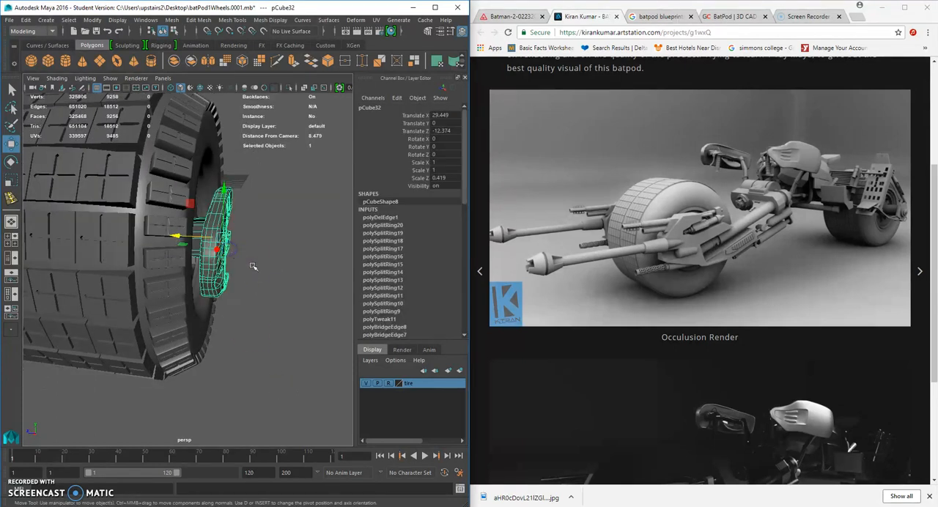
scroll(239, 255, up, 3)
key(1)
right_drag(211, 203, 210, 206)
alt+drag(242, 210, 265, 197)
key(space)
drag(265, 196, 298, 270)
key(space)
alt+middle_drag(299, 270, 243, 259)
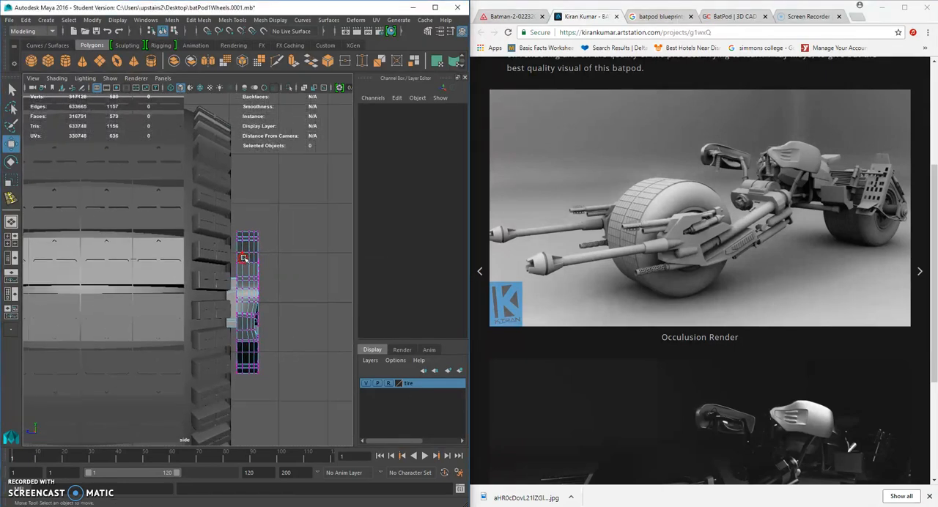
drag(311, 251, 253, 423)
drag(196, 308, 208, 303)
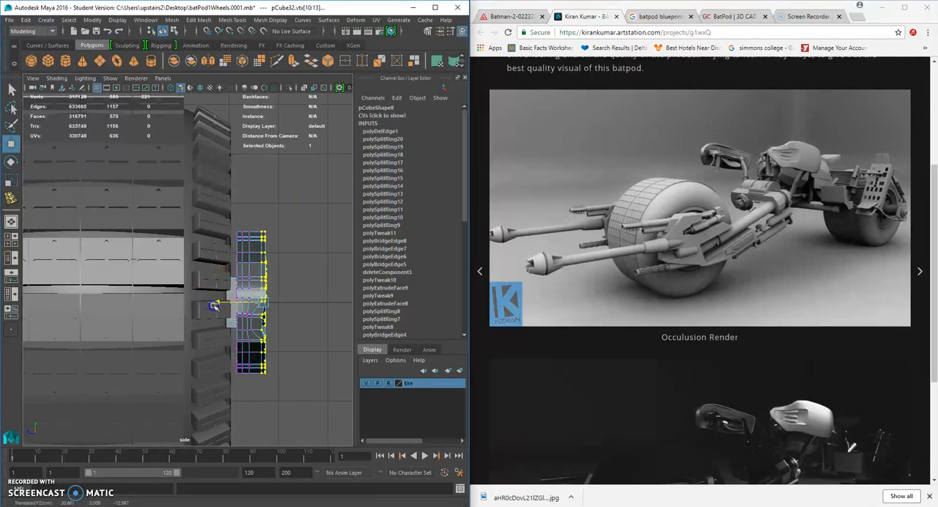
Move the two inner vertex columns to the middle of the plate's thickness and return to the perspective view.
drag(259, 215, 262, 259)
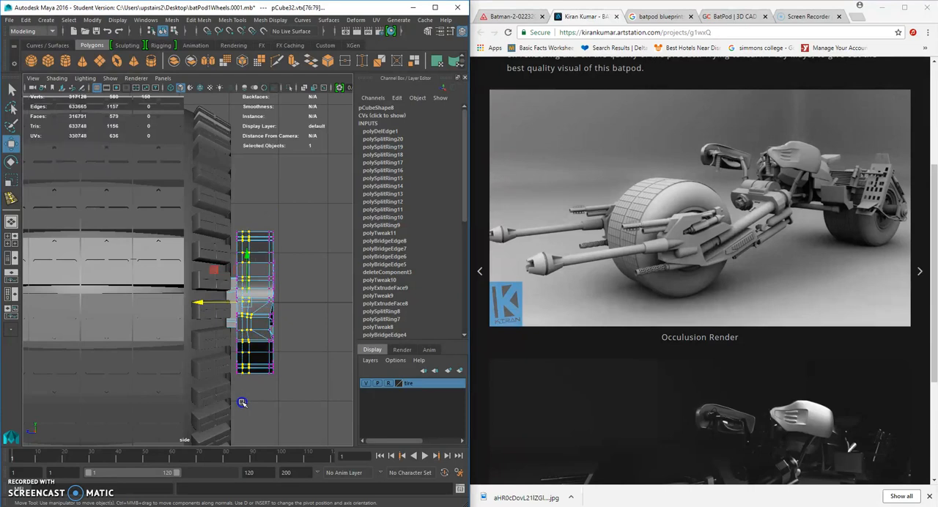
drag(205, 314, 207, 302)
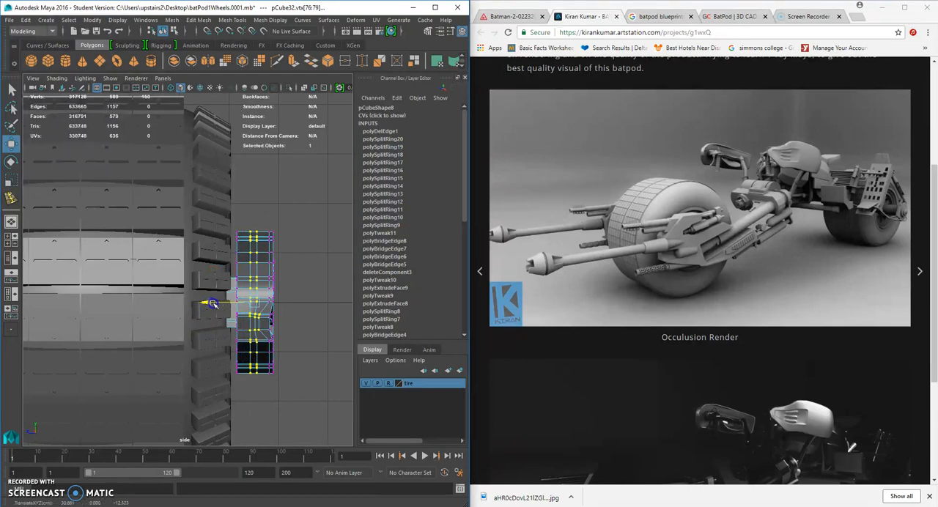
click(334, 278)
key(space)
alt+drag(316, 269, 189, 239)
right_drag(189, 241, 220, 212)
Preview the thickened plate smoothed and inspect it against the wheel from several angles.
scroll(264, 293, down, 5)
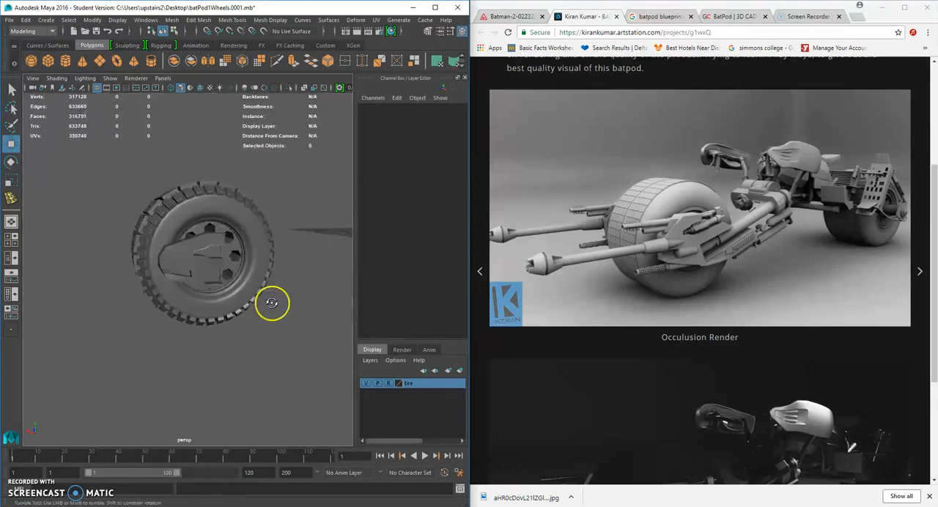
alt+drag(271, 303, 297, 305)
scroll(293, 293, up, 5)
click(207, 255)
key(3)
click(310, 310)
scroll(293, 305, down, 5)
alt+drag(271, 300, 296, 304)
scroll(249, 281, up, 3)
scroll(140, 274, up, 4)
scroll(146, 275, down, 8)
alt+drag(164, 280, 249, 289)
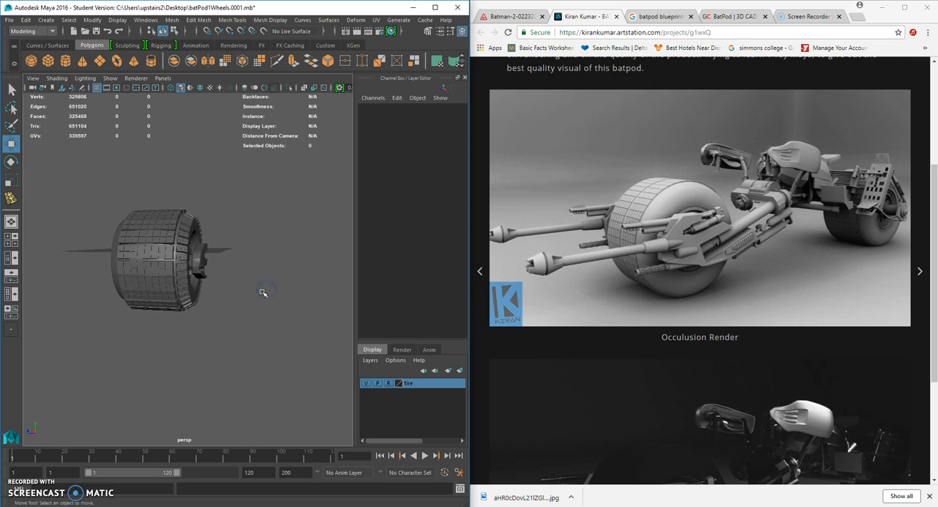
scroll(262, 294, up, 5)
alt+drag(226, 291, 260, 262)
Switch the plate to the unsmoothed display and delete an edge loop in the middle of its thickness.
click(232, 302)
key(1)
right_drag(249, 235, 251, 211)
alt+drag(258, 222, 220, 232)
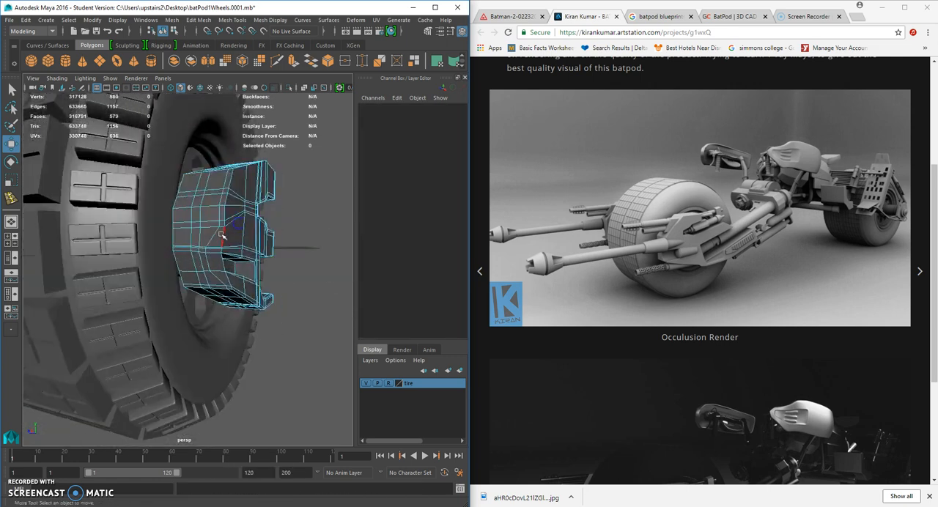
click(220, 233)
key(Delete)
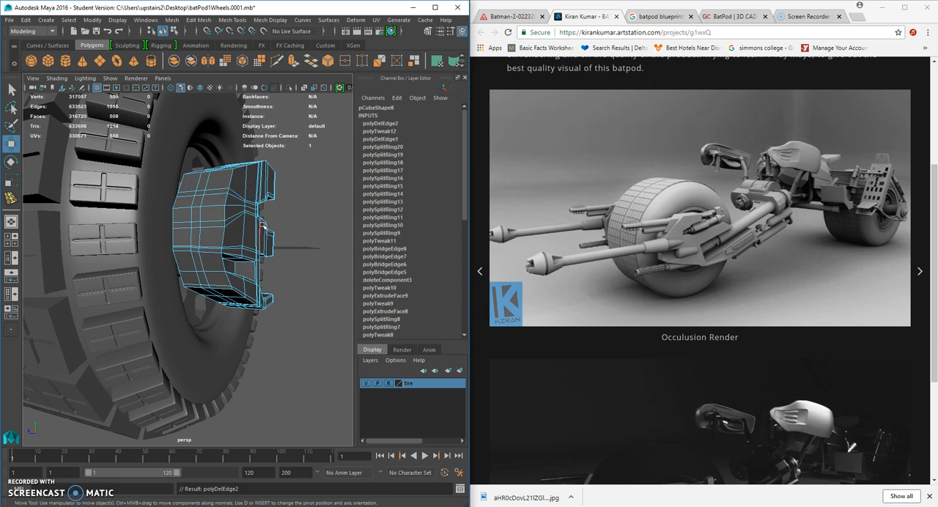
Check the plate's smoothed shape with one fewer edge loop across its thickness.
key(3)
click(283, 296)
alt+drag(283, 297, 214, 279)
right_drag(191, 237, 229, 224)
alt+drag(220, 245, 198, 284)
scroll(269, 271, down, 5)
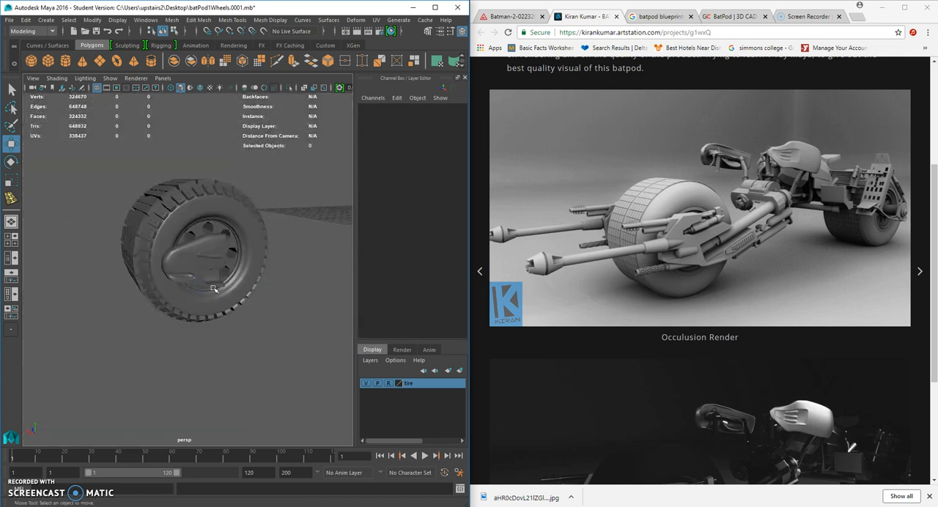
scroll(217, 292, up, 2)
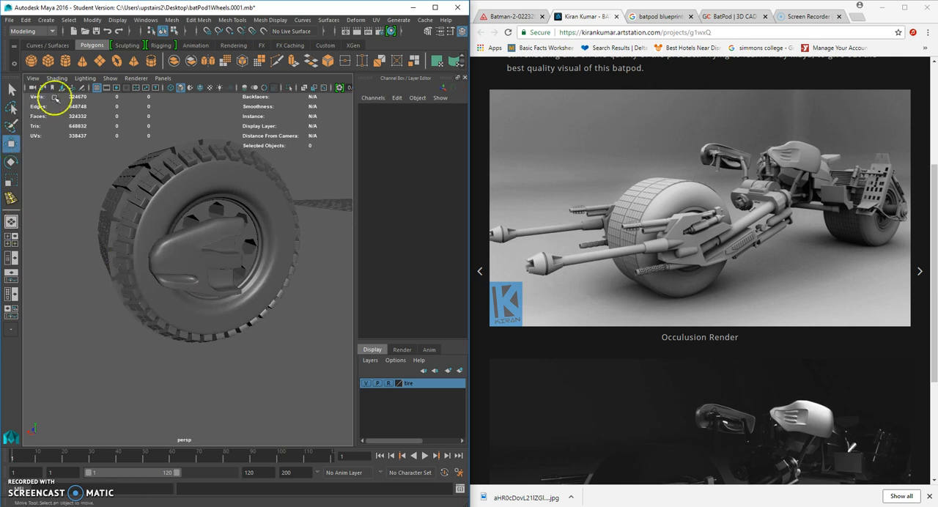
Create a polygon cylinder and look over the wheel assembly.
click(66, 60)
scroll(236, 319, down, 5)
drag(289, 235, 188, 260)
scroll(189, 260, up, 10)
alt+drag(249, 330, 277, 288)
Inspect the unsmoothed recess and undo the cylinder creation and the last edge loop deletion.
click(202, 217)
key(1)
scroll(206, 218, up, 3)
alt+drag(230, 245, 237, 241)
alt+right_drag(237, 242, 315, 242)
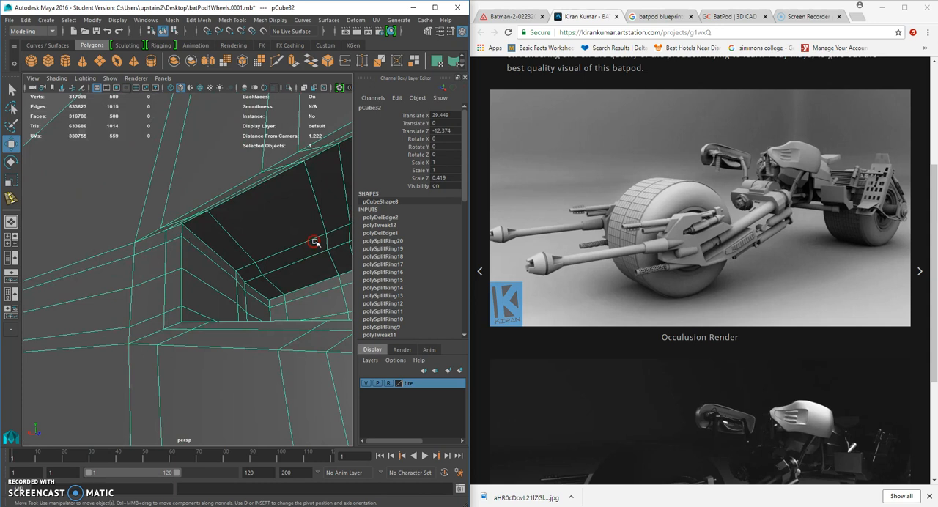
key(ctrl+z)
key(ctrl+z)
key(ctrl+z)
key(ctrl+z)
key(ctrl+z)
key(ctrl+z)
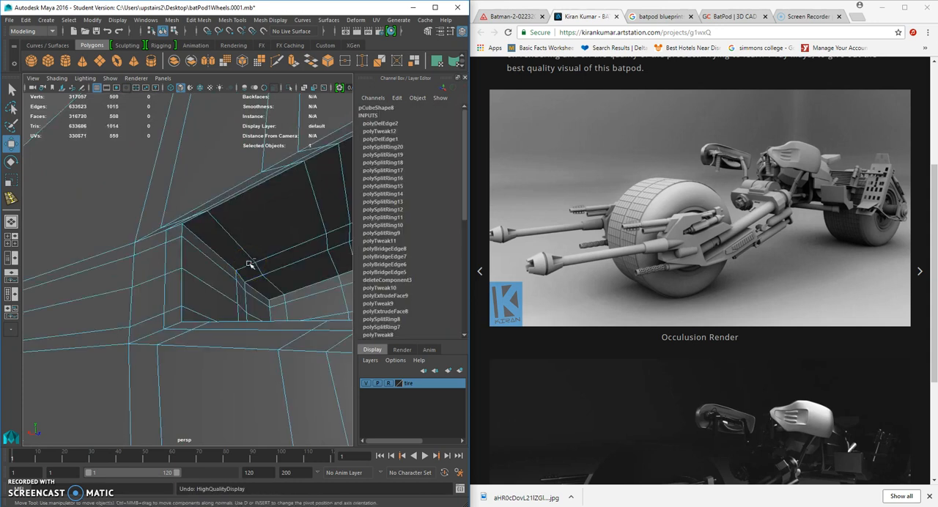
scroll(250, 264, down, 6)
scroll(235, 271, down, 4)
alt+drag(235, 271, 305, 313)
drag(159, 312, 172, 308)
click(245, 366)
alt+drag(245, 367, 206, 359)
scroll(207, 359, down, 4)
Place a polygon cylinder in front of the wheel at Translate X 36.462 and Z -19.355, with Rotate Z -90.
click(61, 61)
drag(219, 212, 17, 310)
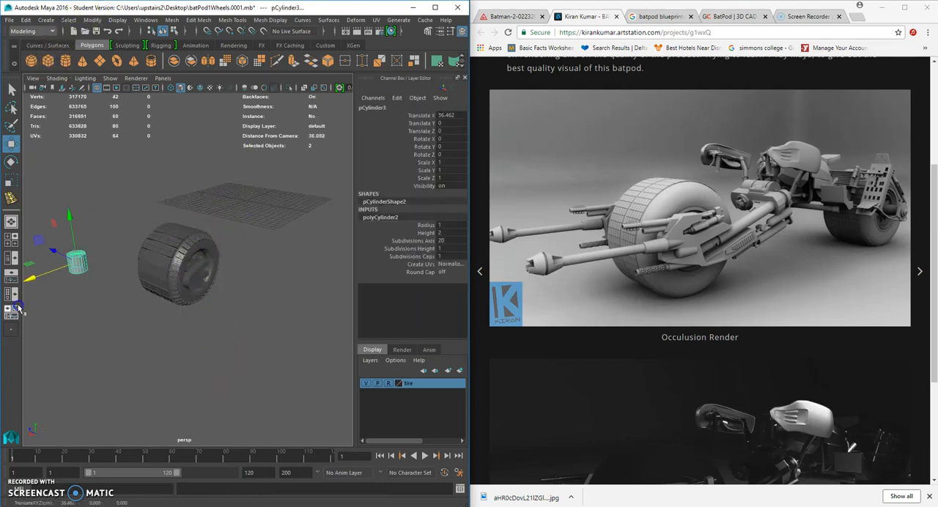
drag(54, 253, 187, 359)
click(11, 162)
double_click(464, 154)
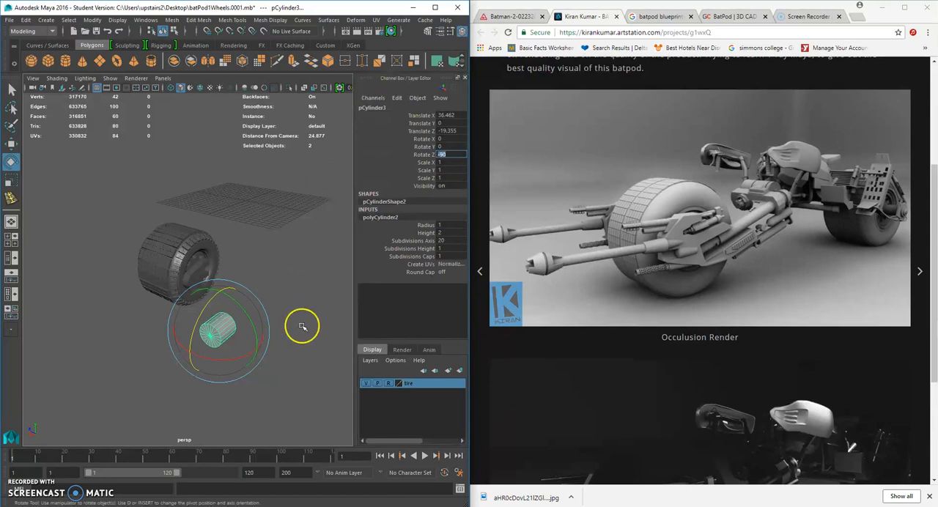
Scale the cylinder uniformly to about 0.293 and stretch it along its length to a Scale Y of about 0.408.
scroll(302, 326, up, 3)
click(11, 179)
scroll(226, 294, up, 3)
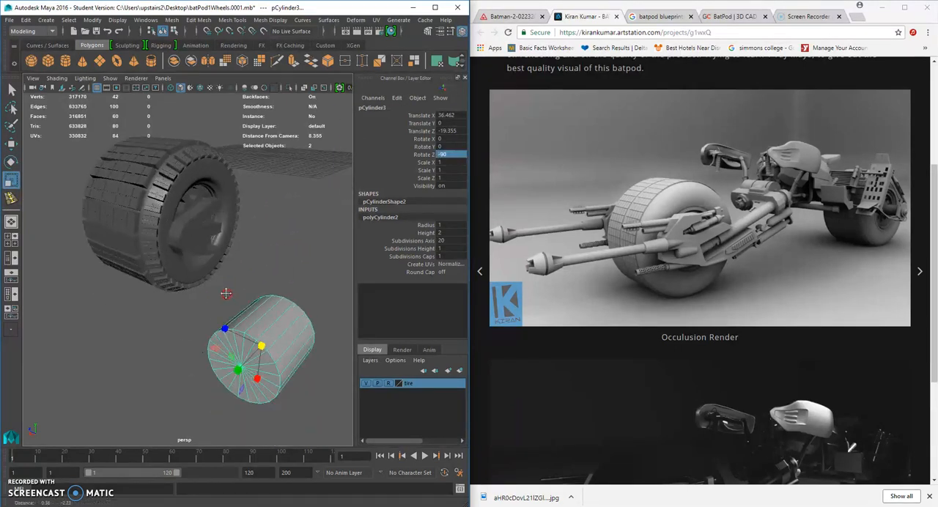
alt+middle_drag(225, 294, 225, 280)
drag(261, 332, 214, 317)
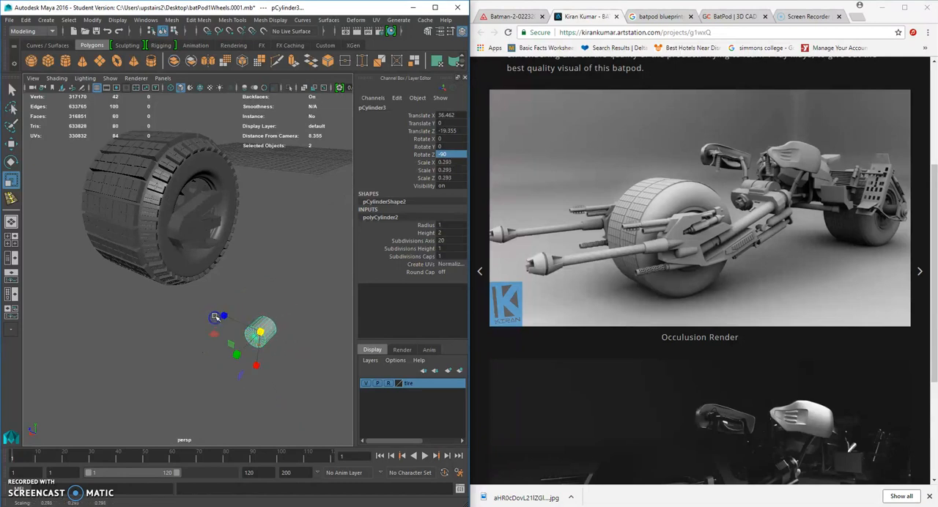
alt+middle_drag(215, 317, 204, 265)
drag(222, 297, 212, 304)
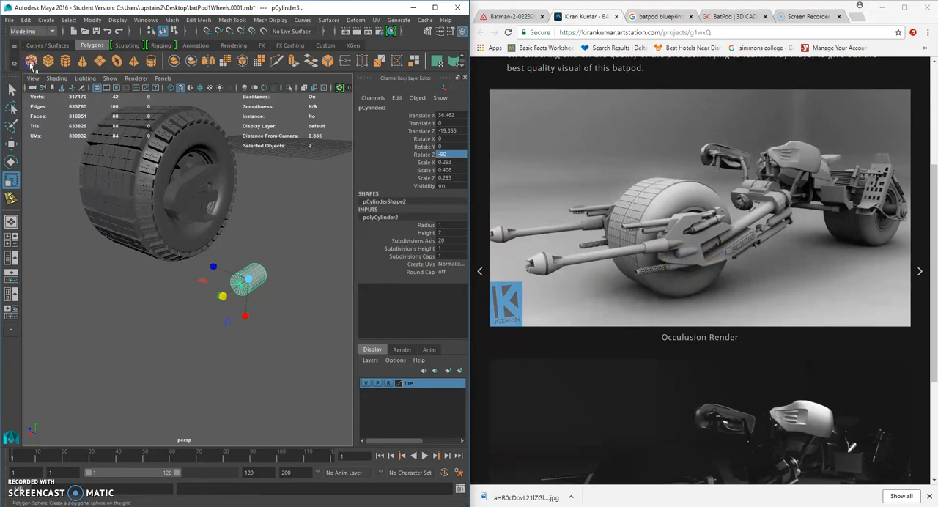
Create a polygon sphere, set its Rotate Z to -90 and scale it uniformly to about 0.446.
click(31, 62)
click(9, 163)
drag(262, 123, 241, 178)
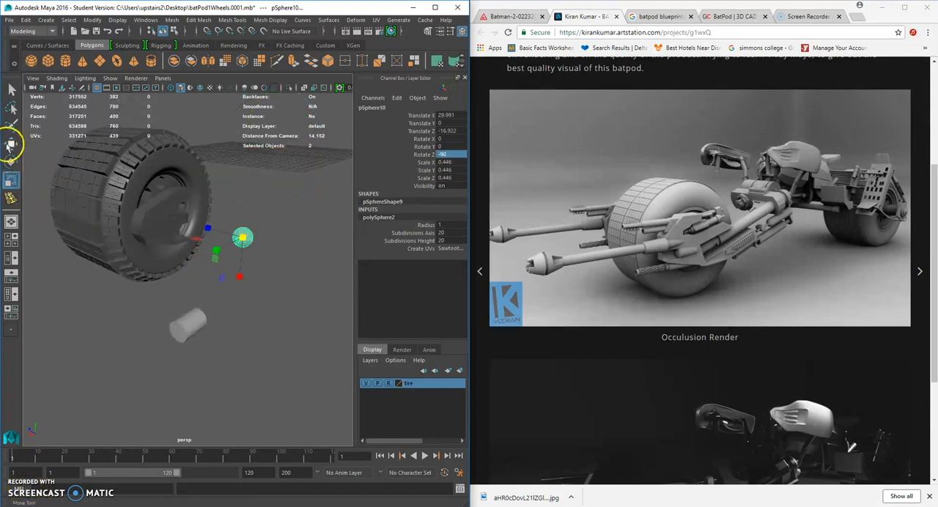
click(8, 146)
drag(210, 252, 138, 282)
drag(167, 230, 237, 293)
click(154, 329)
click(216, 303)
Move the sphere in the front view level with the wheel's centre, to about Translate X 35.833 and Y 0.085.
key(space)
scroll(164, 370, down, 5)
scroll(168, 366, up, 5)
alt+middle_drag(167, 367, 95, 333)
scroll(167, 357, up, 4)
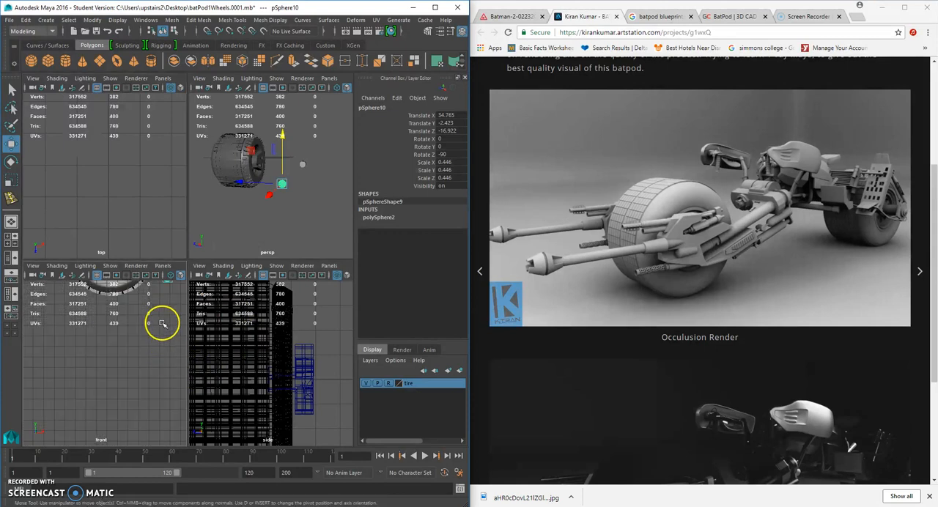
alt+middle_drag(162, 323, 128, 416)
drag(138, 369, 150, 347)
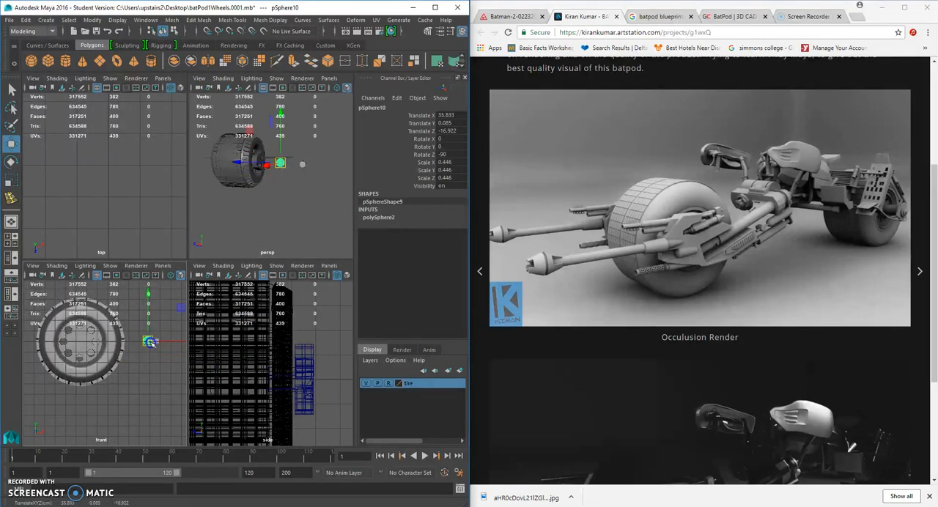
Shrink the sphere uniformly to roughly the diameter of the cylinder.
scroll(158, 355, up, 5)
scroll(323, 355, down, 3)
scroll(291, 372, up, 5)
alt+middle_drag(292, 371, 289, 375)
scroll(289, 209, up, 5)
alt+drag(289, 210, 302, 231)
scroll(304, 210, down, 6)
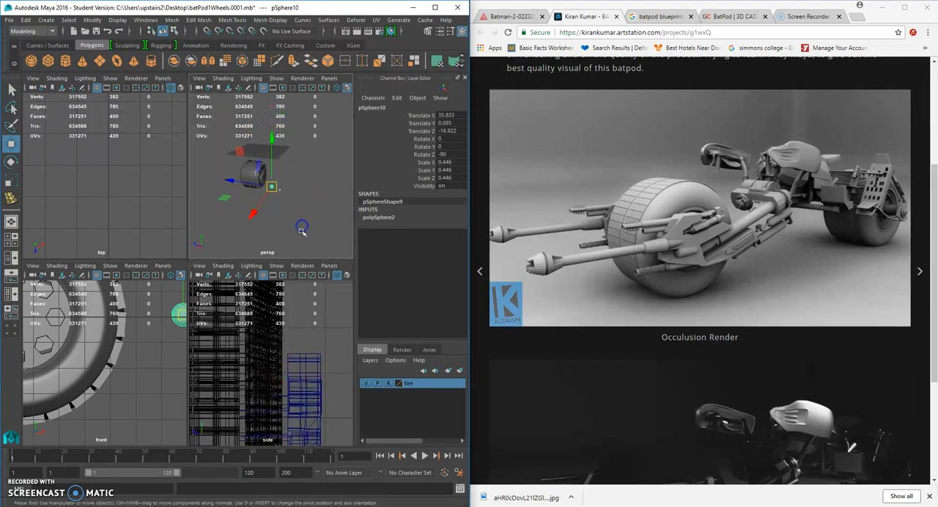
scroll(301, 231, up, 3)
click(14, 178)
click(262, 219)
drag(274, 203, 260, 206)
Move the sphere onto the cylinder's outer end, at about Translate X 36.951, Y -0.002 and Z -19.375.
click(14, 149)
drag(288, 234, 263, 217)
key(space)
scroll(286, 265, up, 2)
scroll(263, 217, up, 3)
alt+drag(279, 284, 261, 255)
drag(211, 316, 240, 317)
drag(248, 241, 237, 250)
alt+drag(239, 295, 265, 308)
Scale the sphere uniformly to about 0.258 and push it into the cylinder's end at about Translate X 36.804.
click(11, 180)
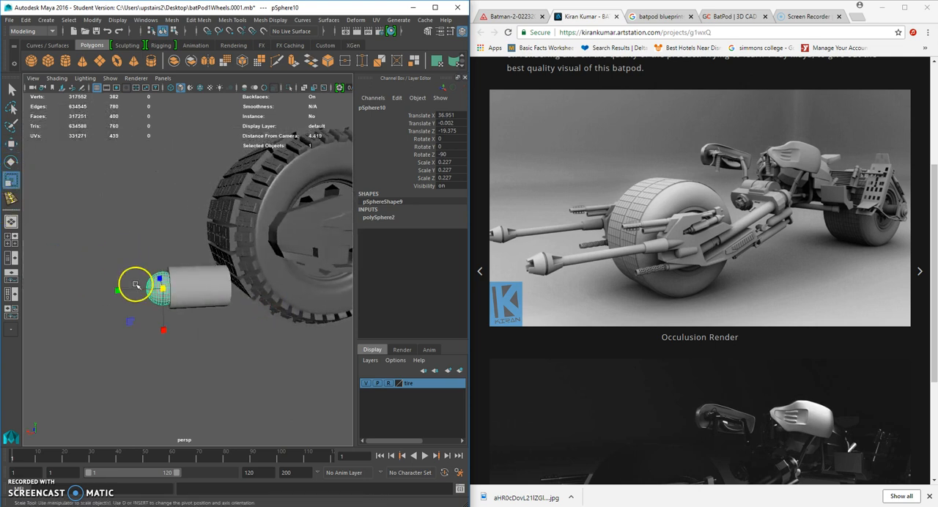
drag(163, 290, 167, 293)
click(11, 146)
click(94, 293)
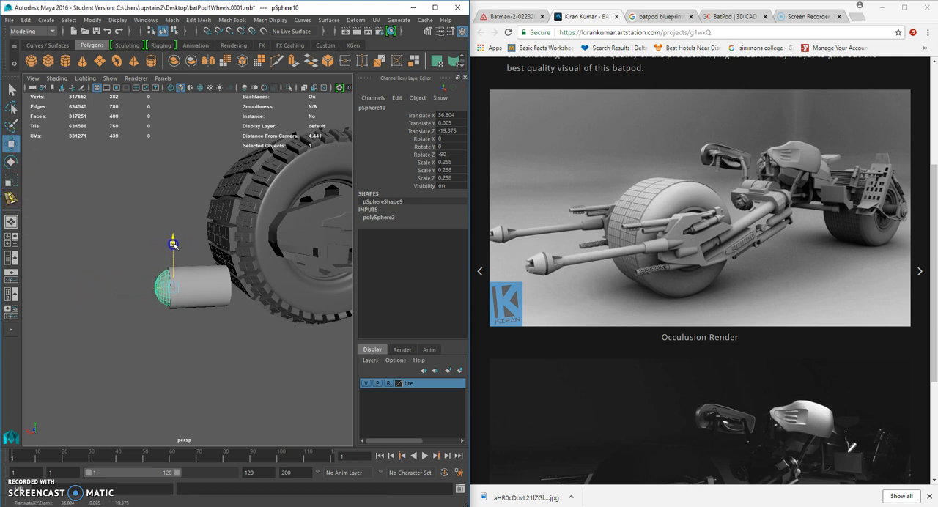
click(139, 241)
alt+drag(157, 268, 213, 301)
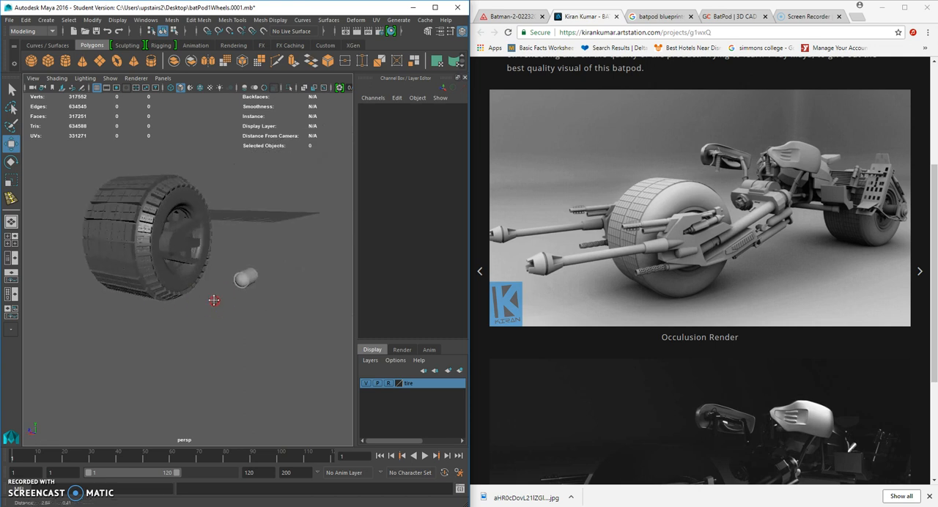
Fine-tune the sphere's centring in the cylinder end to about Translate X 36.808, Y -0.005 and Z -19.36.
click(240, 282)
alt+right_drag(241, 283, 262, 287)
alt+middle_drag(263, 288, 213, 287)
alt+drag(212, 288, 241, 279)
alt+right_drag(239, 281, 253, 280)
alt+middle_drag(253, 279, 226, 287)
drag(248, 275, 179, 279)
alt+middle_drag(178, 279, 224, 298)
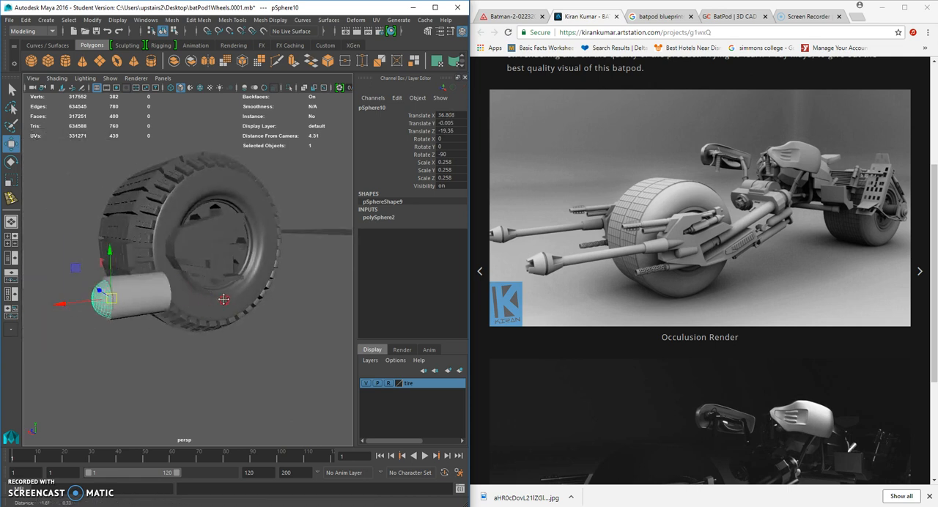
Bevel the edge loop around the cylinder's end face where the sphere sits.
alt+drag(224, 298, 283, 299)
scroll(270, 299, up, 5)
click(287, 295)
right_drag(287, 294, 288, 213)
double_click(287, 297)
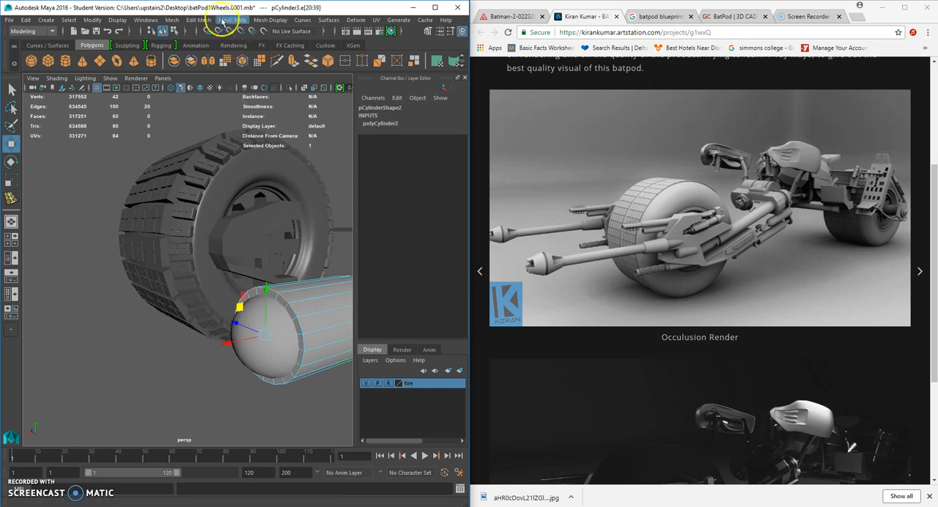
click(175, 21)
mouse_move(191, 21)
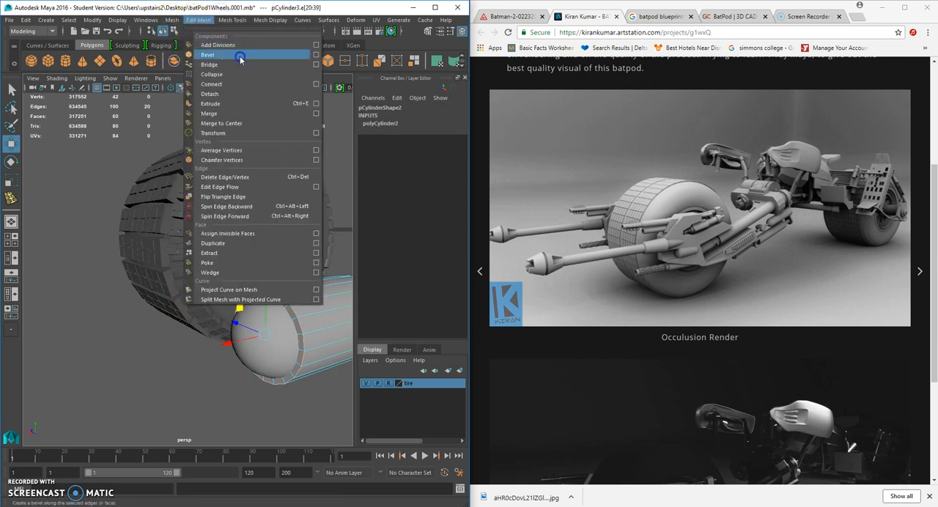
click(239, 58)
Set the bevel to 8 segments with a fraction of about 0.118 and return to object selection.
alt+drag(267, 295, 226, 286)
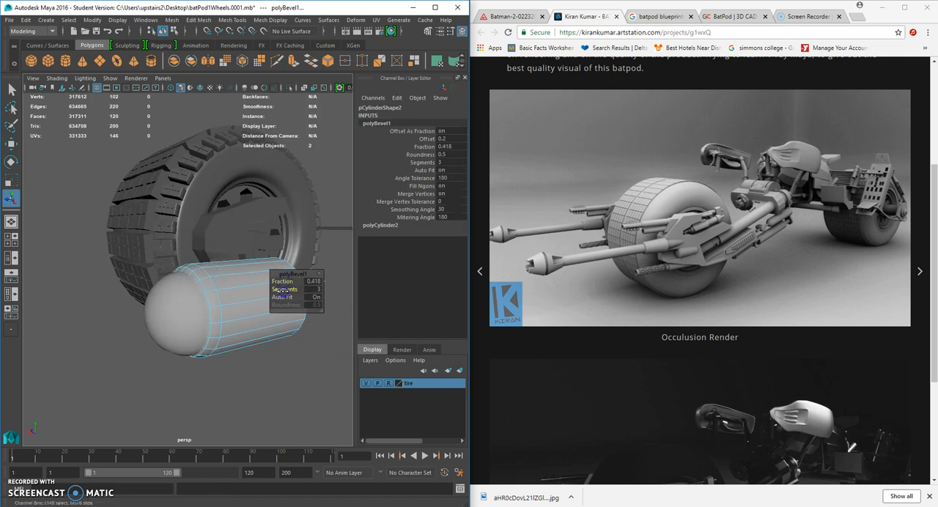
middle_drag(281, 283, 280, 284)
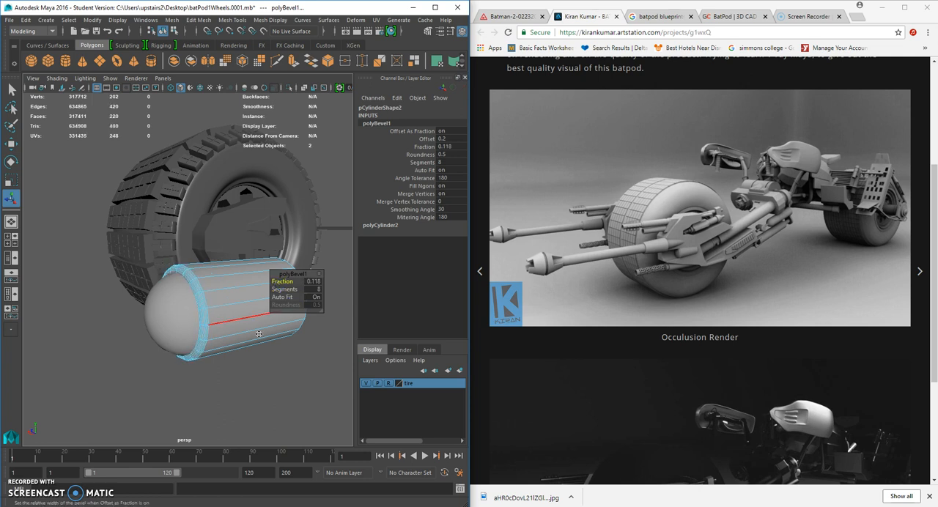
click(312, 282)
right_drag(247, 306, 286, 233)
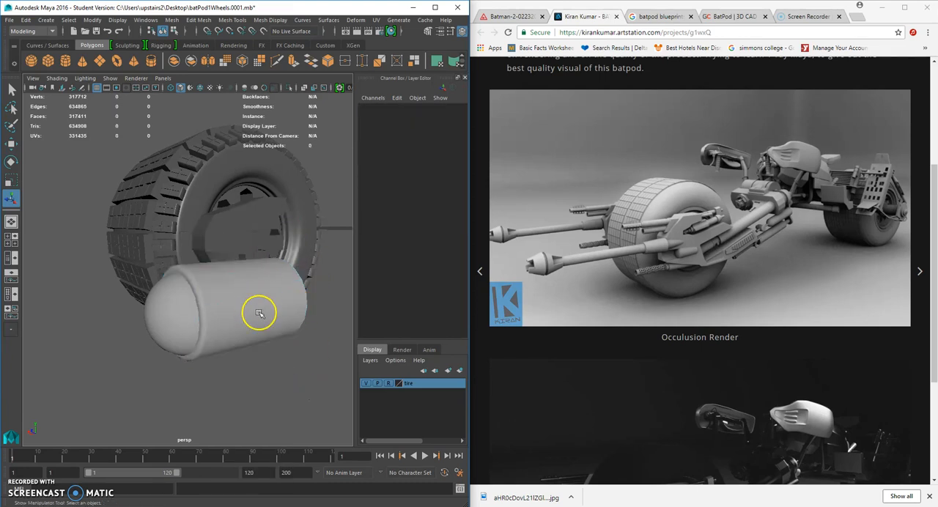
Flatten the sphere to a Scale Y of about 0.166 and shift it to about Translate X 36.799.
click(182, 325)
key(w)
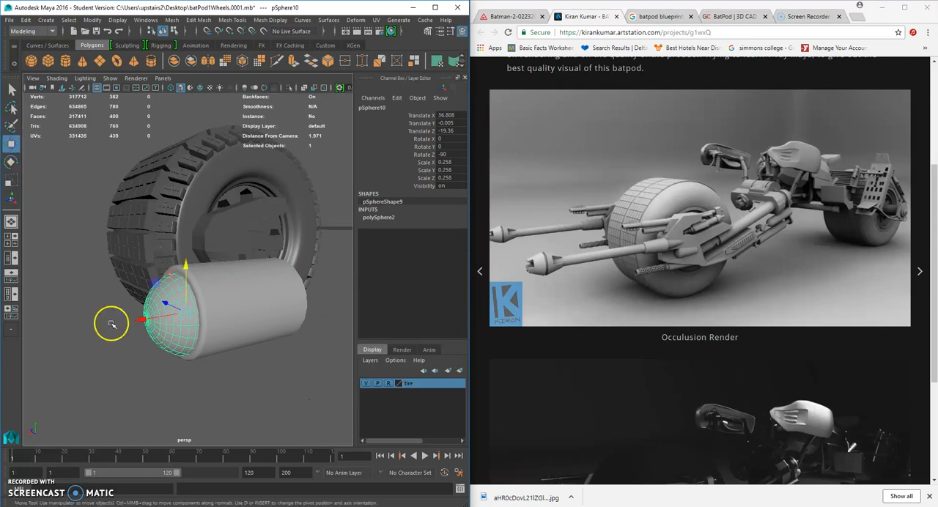
mouse_move(145, 320)
mouse_down()
mouse_move(168, 318)
mouse_move(146, 318)
mouse_up()
click(11, 179)
click(10, 145)
Group the sphere and the cylinder and center the group's pivot.
click(230, 332)
shift+click(179, 329)
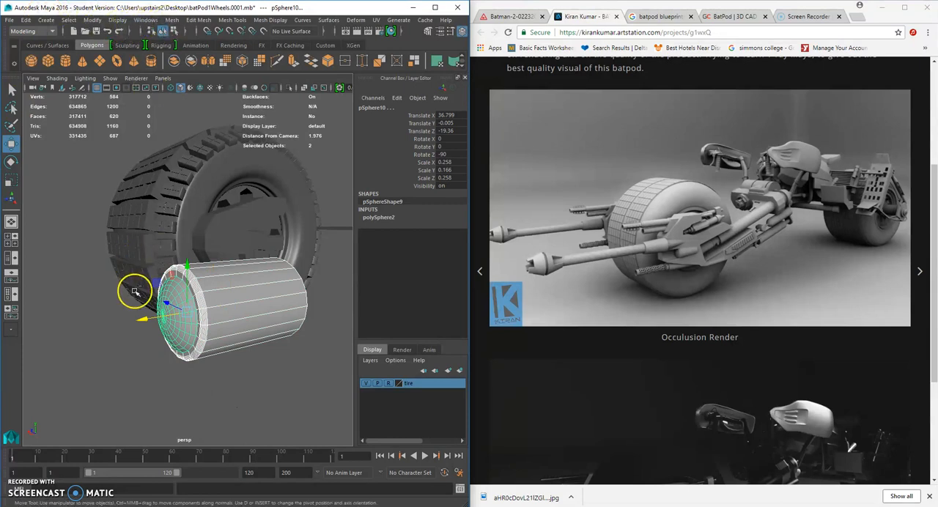
key(ctrl+g)
click(91, 20)
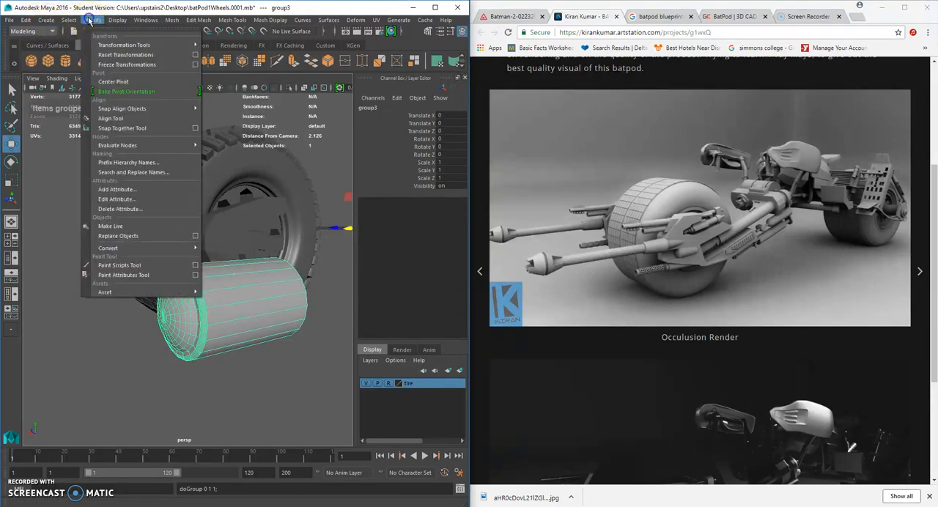
click(109, 84)
Move the group in the front view over the wheel, to about Translate X -5.452 and Y -0.236.
scroll(228, 279, down, 5)
alt+drag(228, 279, 261, 317)
key(space)
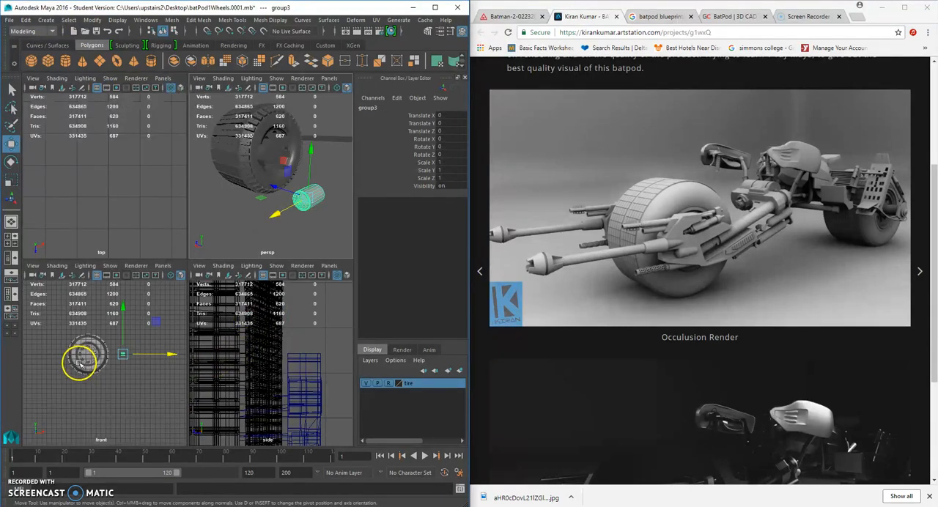
scroll(108, 345, up, 8)
drag(122, 354, 67, 346)
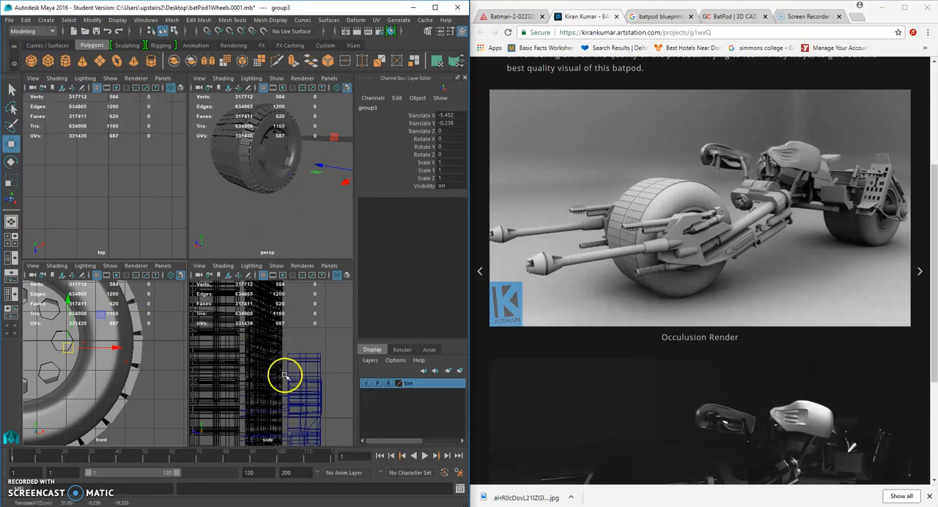
Bring the group to the side plate's lower slot at about Translate X -5.348, Y -0.439 and Z 6.667.
key(space)
alt+drag(303, 199, 260, 274)
drag(253, 235, 99, 185)
alt+right_drag(83, 176, 159, 210)
key(f)
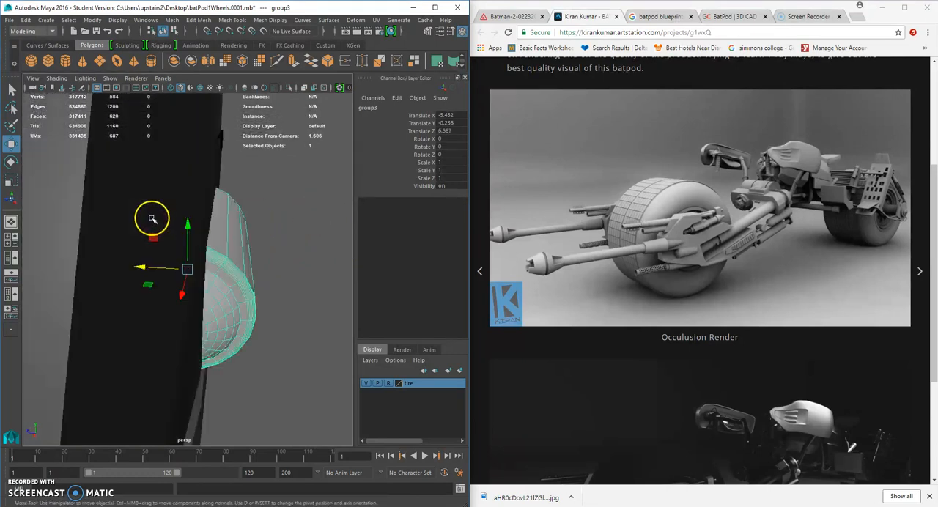
drag(188, 272, 168, 301)
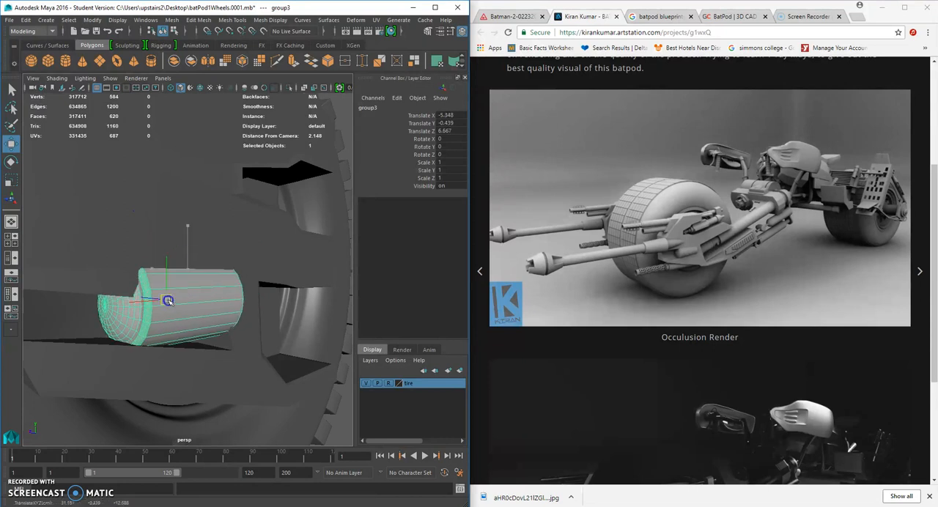
Tilt the group to Rotate Z of about 7.397 and scale it to about 0.894 in X and 0.691 in Y and Z.
click(11, 161)
drag(130, 288, 137, 271)
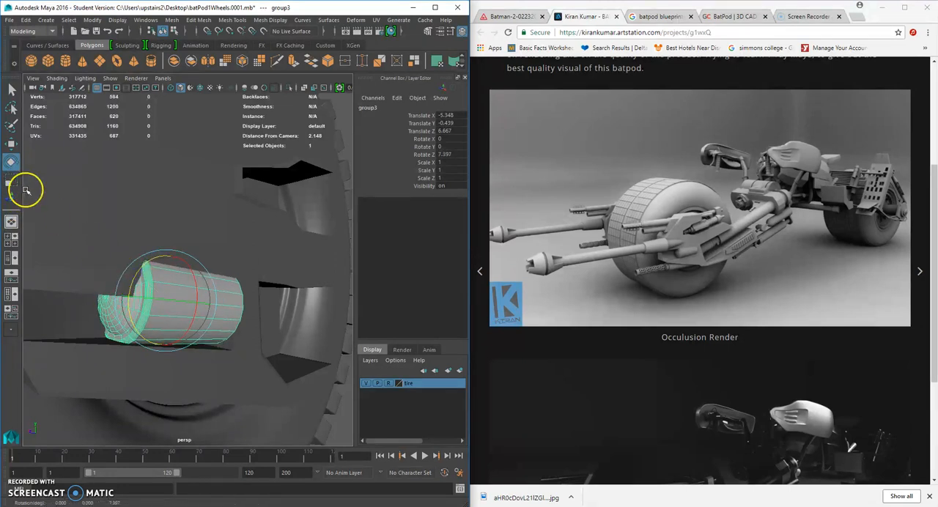
click(11, 180)
drag(168, 301, 147, 300)
alt+right_drag(151, 301, 138, 298)
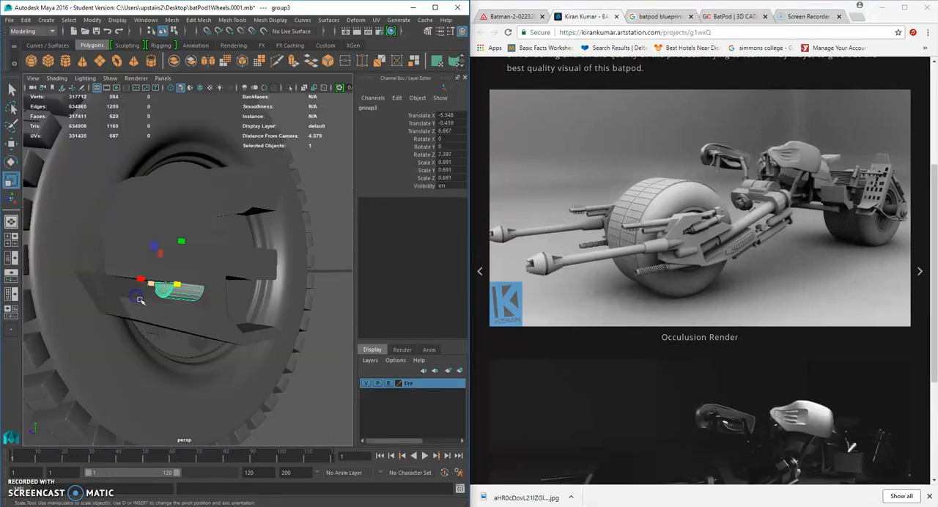
drag(155, 288, 140, 279)
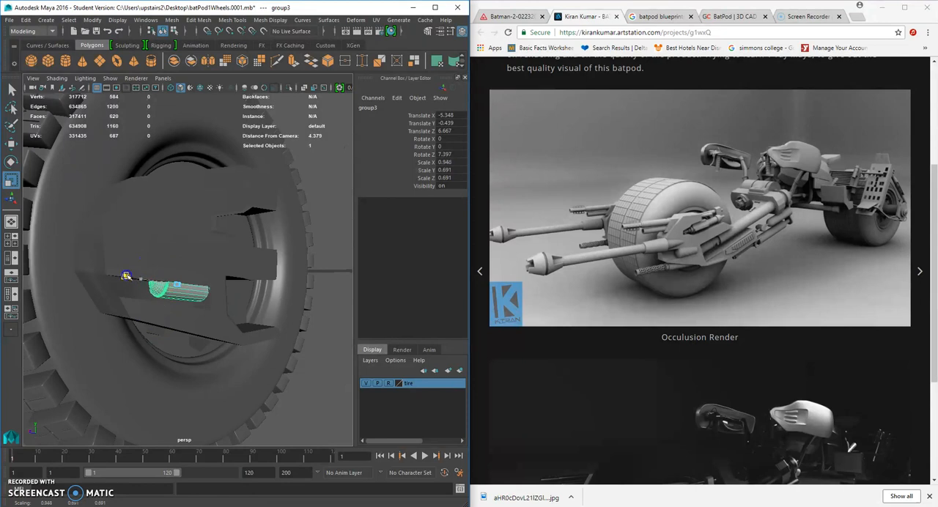
alt+drag(176, 299, 157, 282)
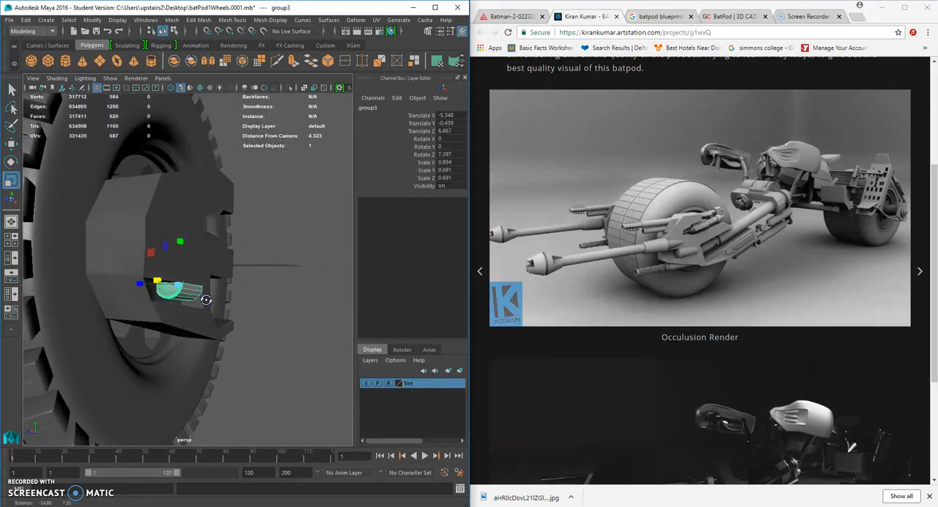
Lower the group into the slot to about Translate Y -0.584 and scale it to about 0.656 in X and 0.507 in Y and Z.
click(12, 144)
drag(179, 236, 183, 256)
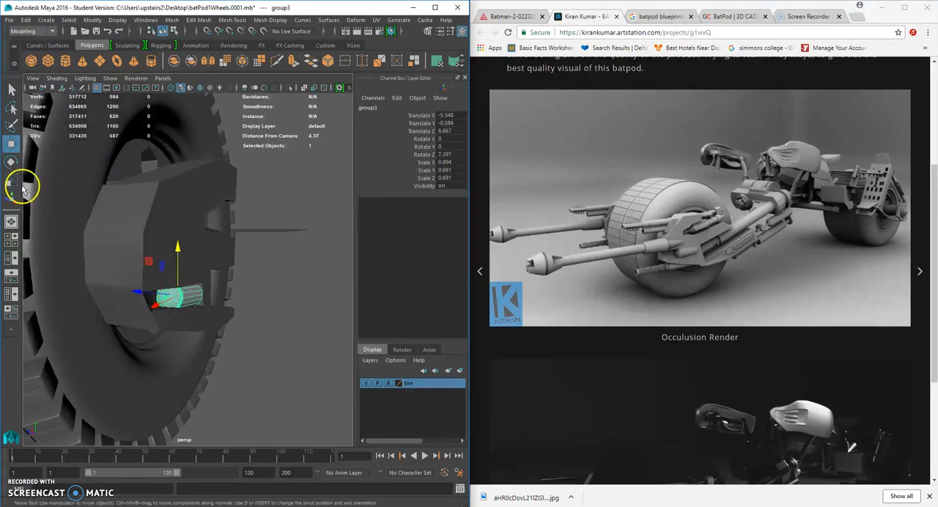
click(13, 181)
scroll(192, 292, up, 3)
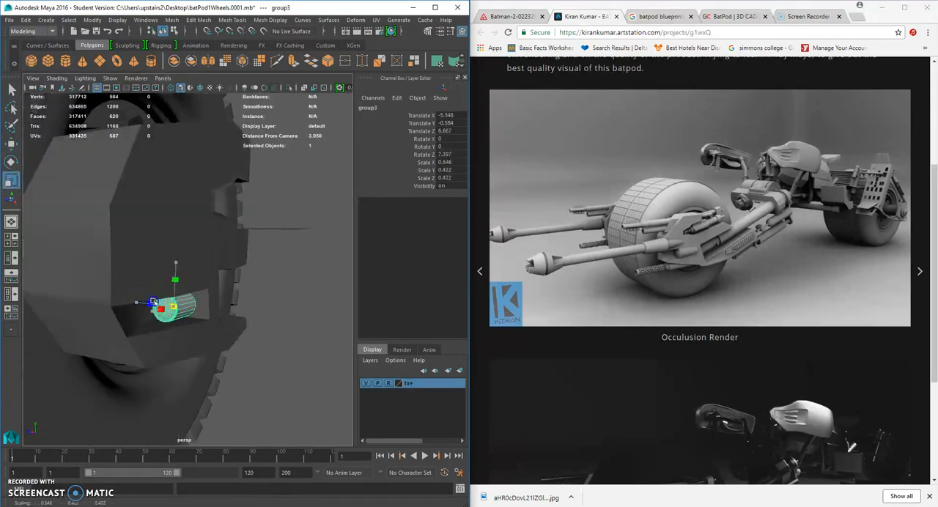
alt+drag(155, 302, 173, 324)
scroll(190, 314, up, 3)
right_drag(194, 314, 151, 236)
drag(276, 274, 258, 314)
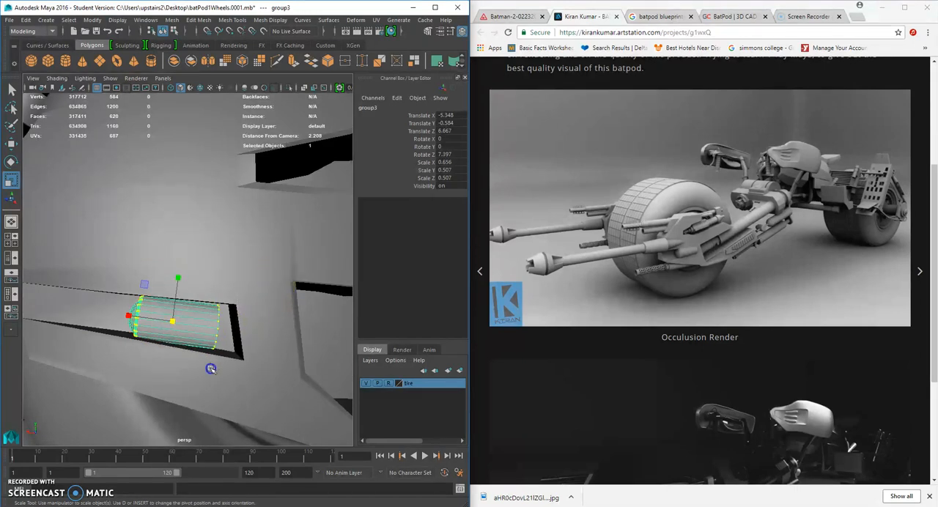
Extend the cylinder to the slot's inner end by moving its rear end vertices.
drag(211, 369, 209, 369)
key(w)
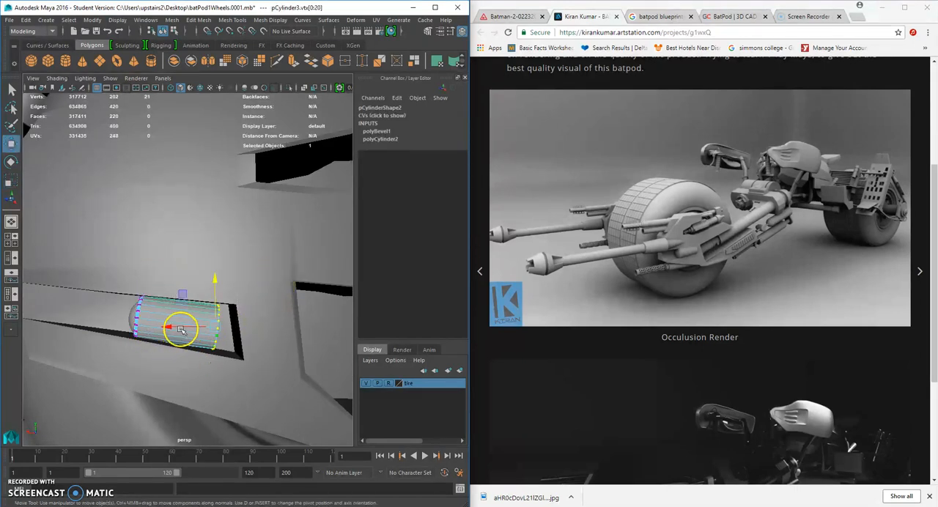
drag(215, 329, 229, 331)
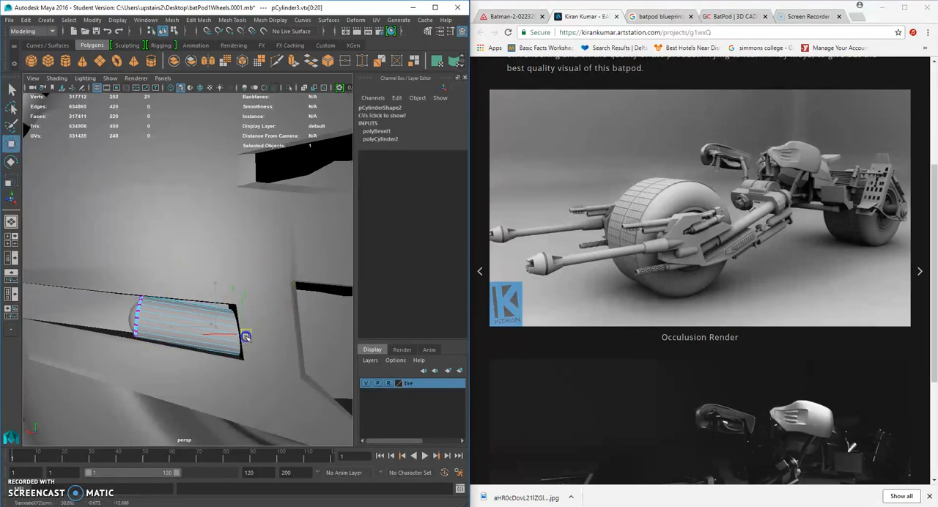
alt+drag(249, 335, 160, 325)
right_drag(160, 325, 208, 229)
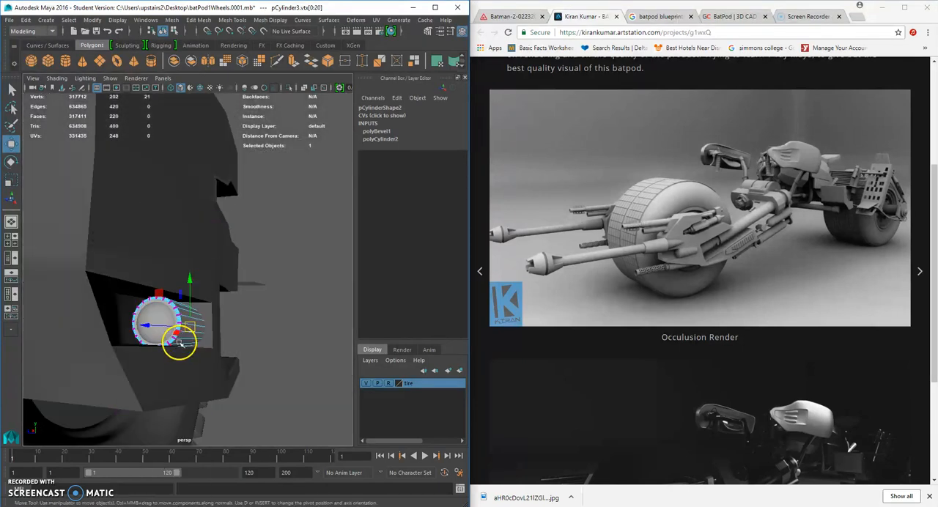
scroll(180, 343, down, 3)
right_drag(197, 308, 242, 223)
click(260, 325)
Assign the side plate's darker material to the sphere and the cylinder.
scroll(272, 325, down, 6)
alt+drag(272, 325, 262, 340)
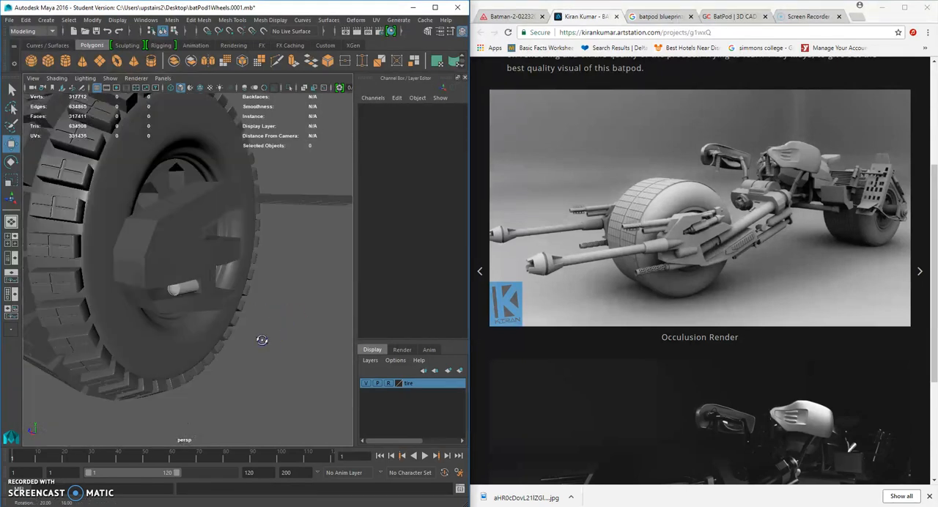
scroll(262, 336, down, 3)
scroll(262, 336, up, 10)
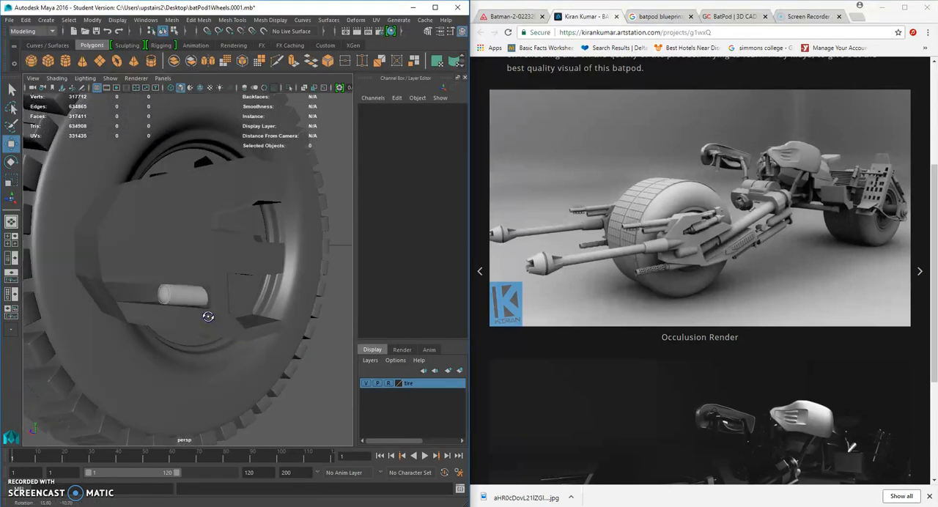
click(182, 312)
shift+click(129, 319)
right_drag(186, 316, 261, 488)
scroll(299, 369, down, 3)
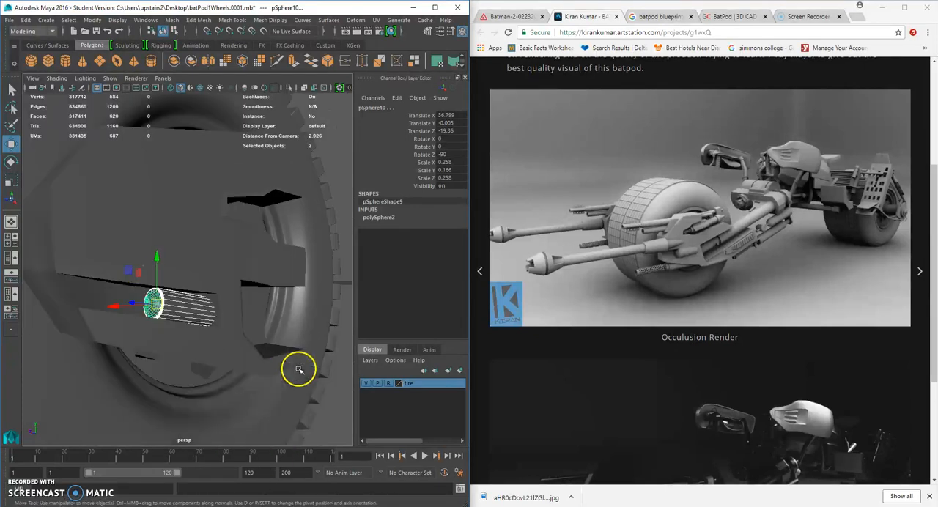
click(329, 395)
Inspect the cylinder's fit in the side plate's slot and compare the wheel with the reference render.
scroll(233, 330, down, 5)
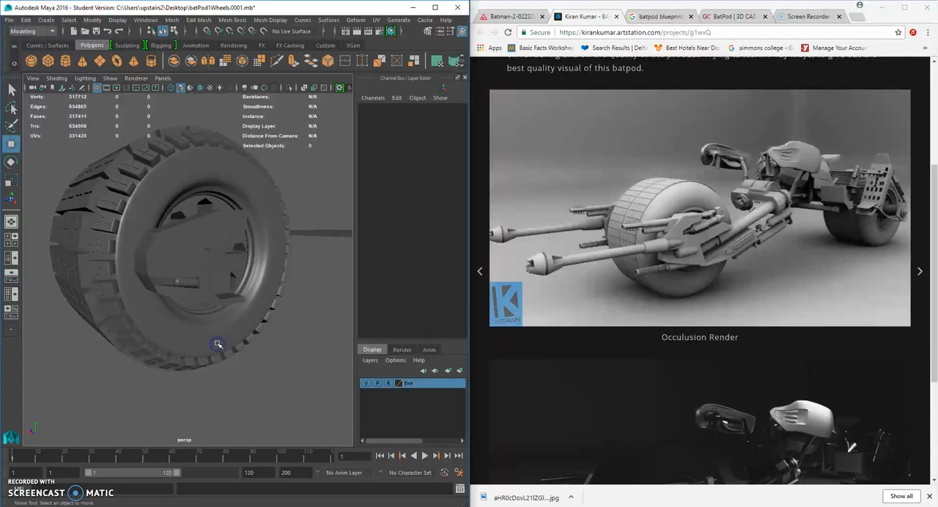
scroll(253, 299, up, 8)
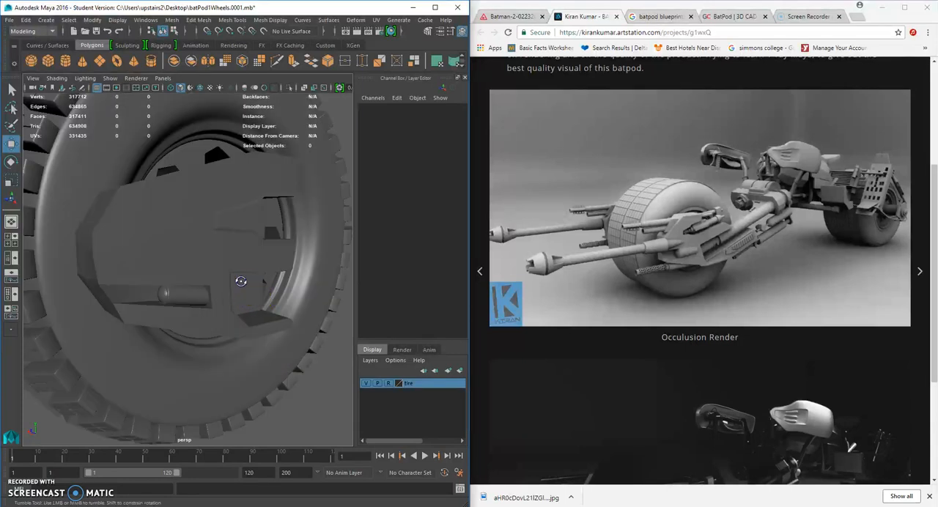
alt+drag(223, 310, 159, 221)
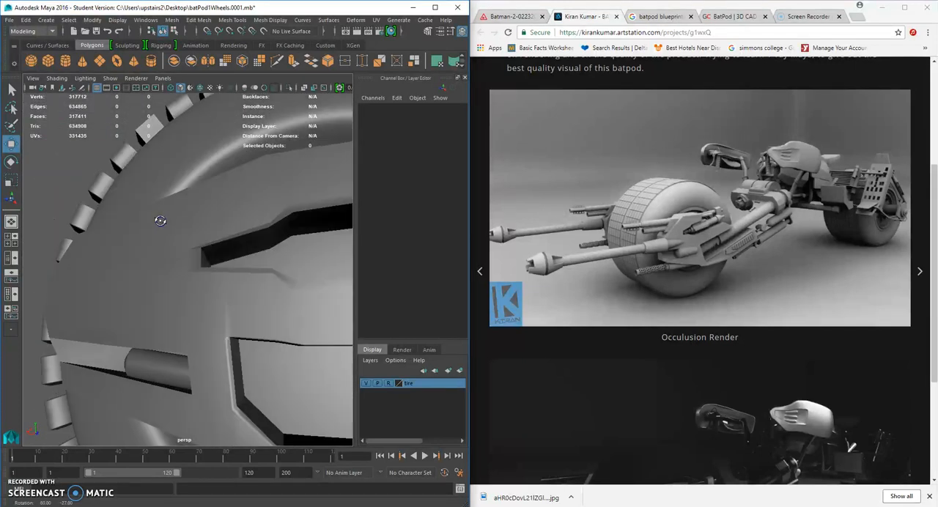
scroll(190, 286, down, 10)
alt+drag(228, 323, 246, 326)
scroll(248, 328, up, 5)
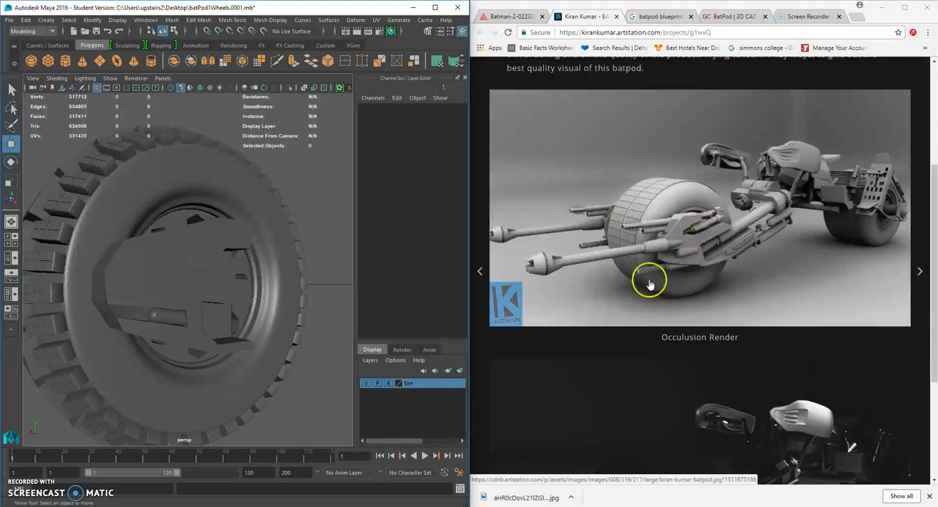
scroll(151, 347, down, 5)
alt+drag(260, 362, 251, 384)
scroll(164, 317, up, 5)
Smooth the side plate around the inset cylinder and check it on the wheel.
click(173, 313)
alt+drag(164, 316, 192, 292)
click(234, 318)
scroll(237, 318, down, 3)
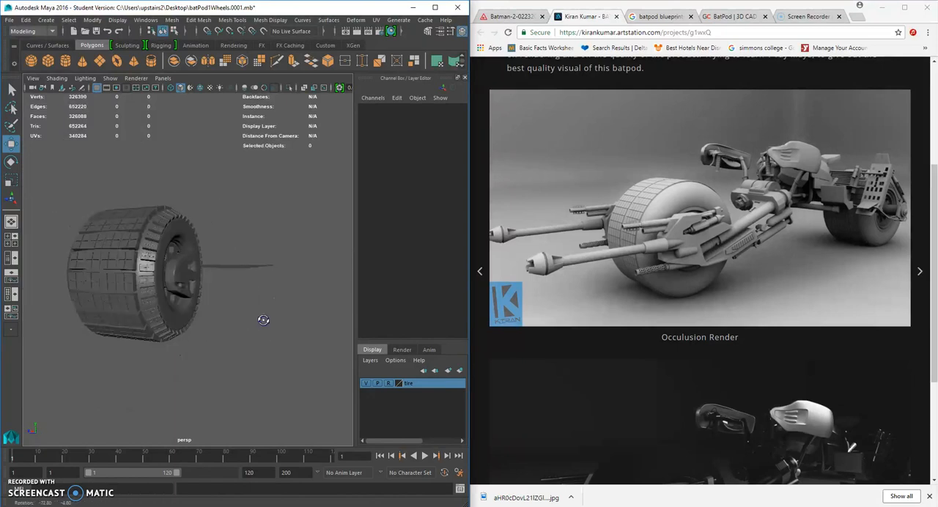
scroll(264, 320, up, 5)
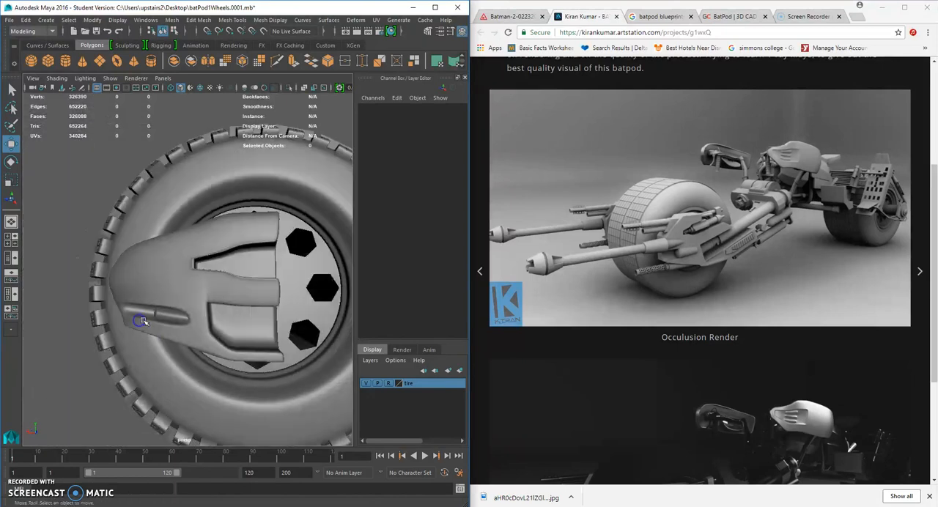